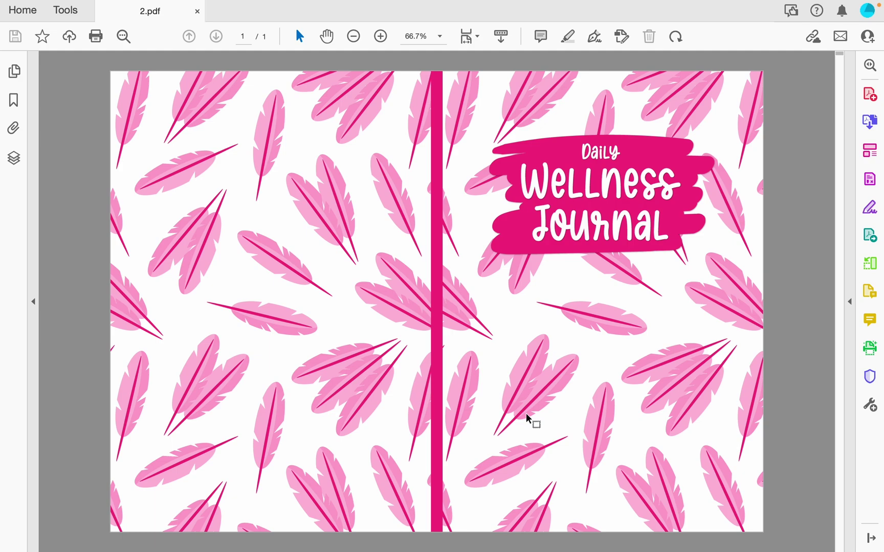
# Step: Switch to Adobe Illustrator 2022 from the installed applications
pyautogui.press('F4')
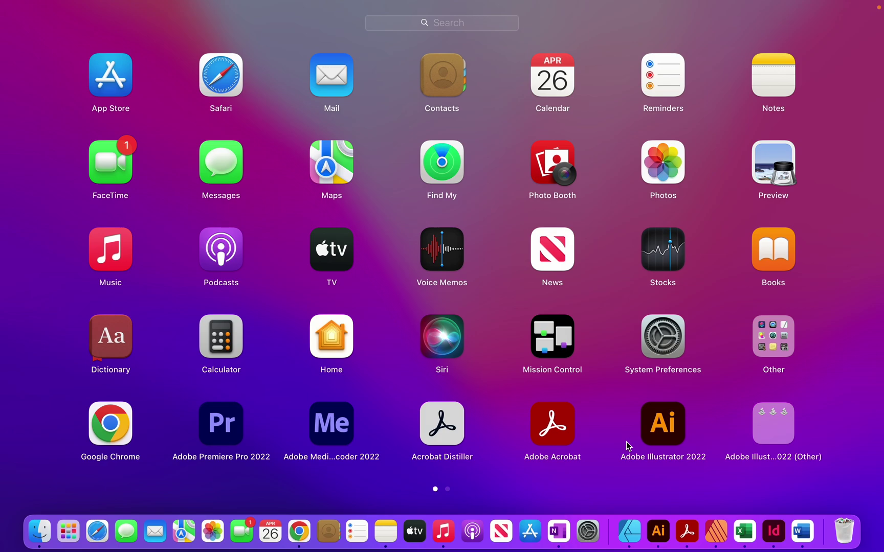
pyautogui.hscroll(5, 629, 445)
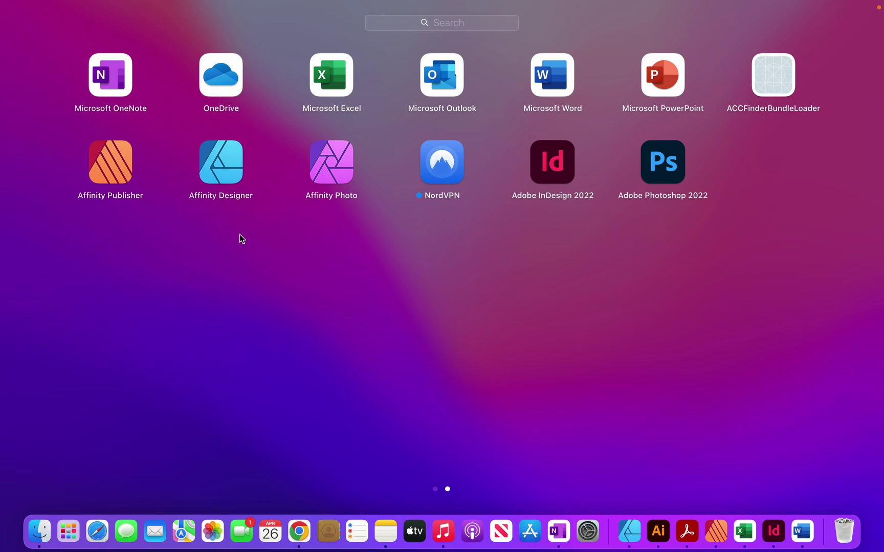
pyautogui.hscroll(-5, 391, 428)
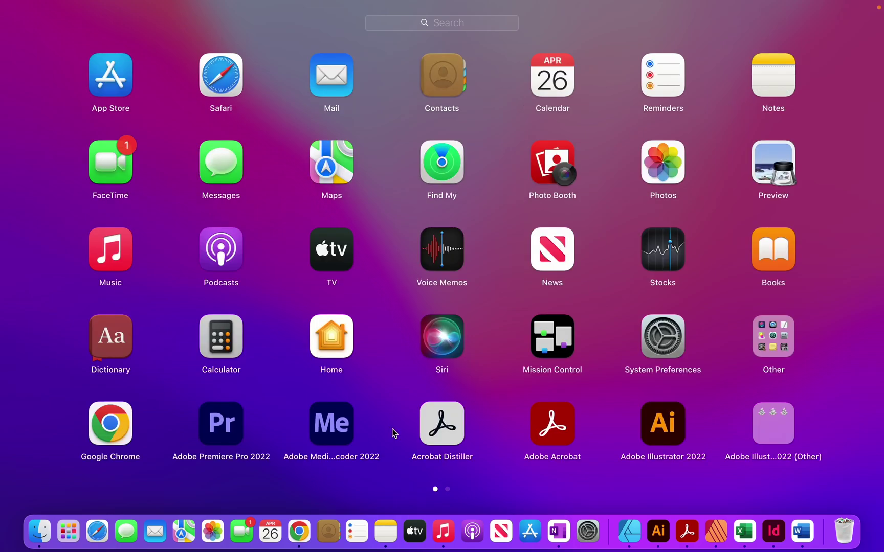
pyautogui.click(670, 427)
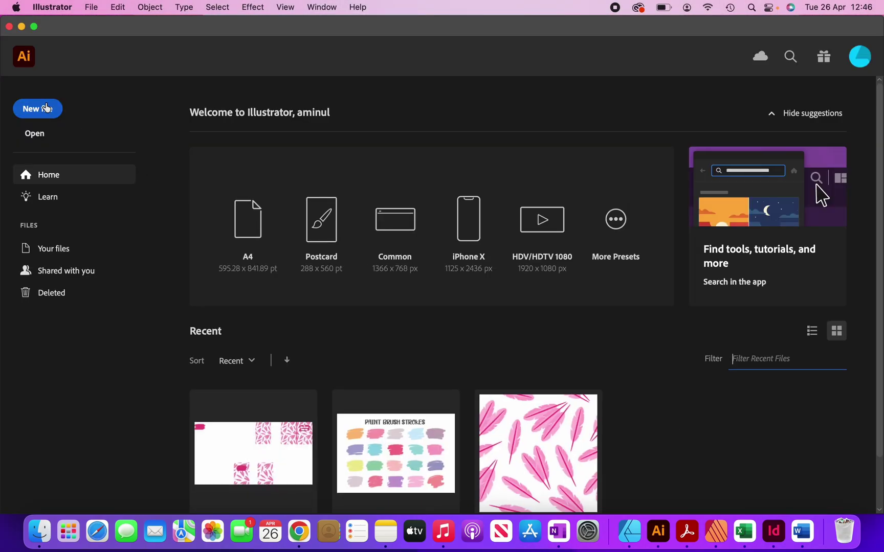
# Step: Create a new document named Design 1, using inches, 6 in wide and 9 in high
pyautogui.click(46, 108)
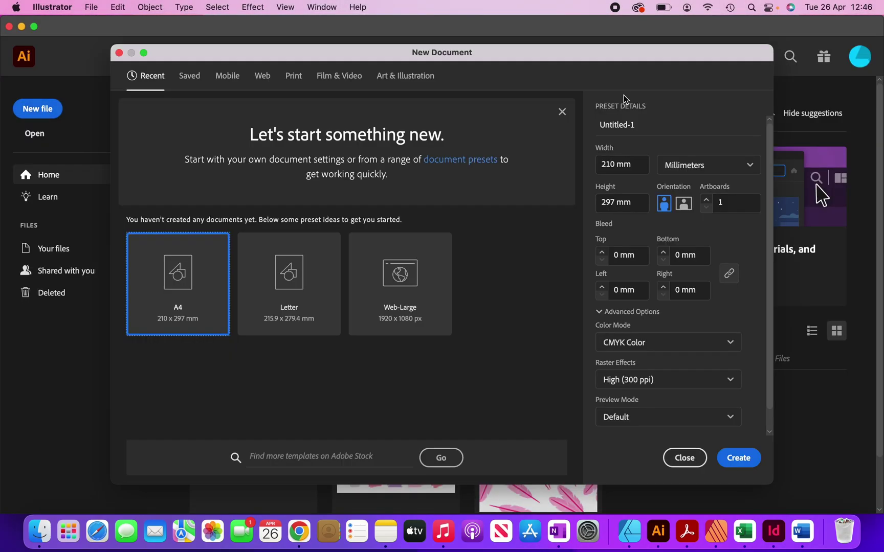
pyautogui.click(620, 129)
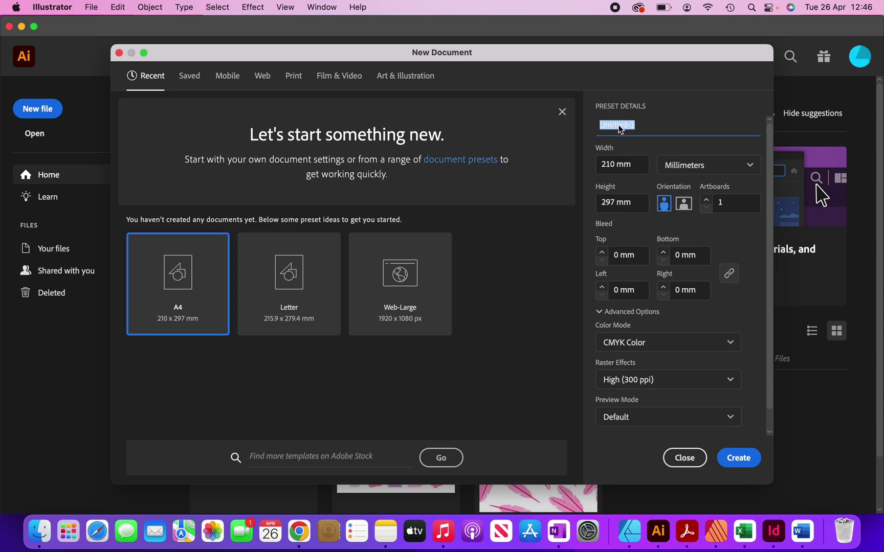
pyautogui.write('Design 1')
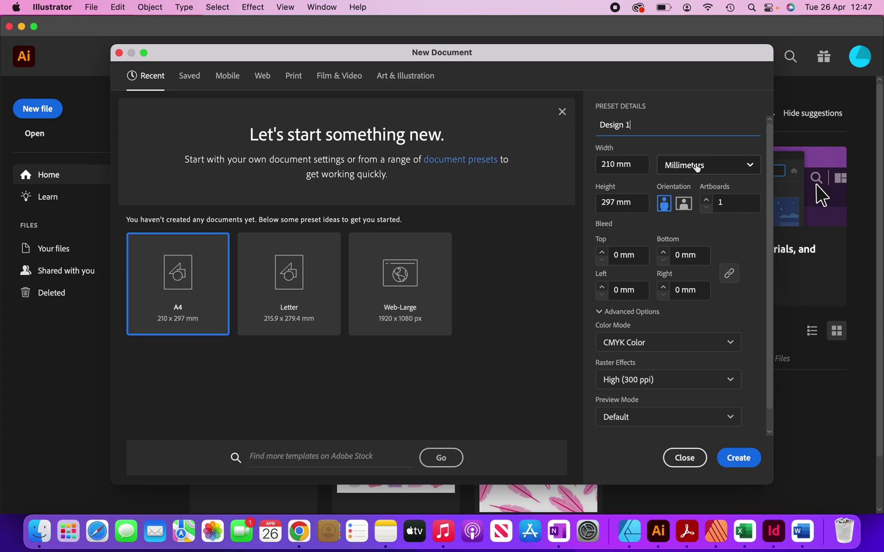
pyautogui.click(697, 167)
pyautogui.click(676, 248)
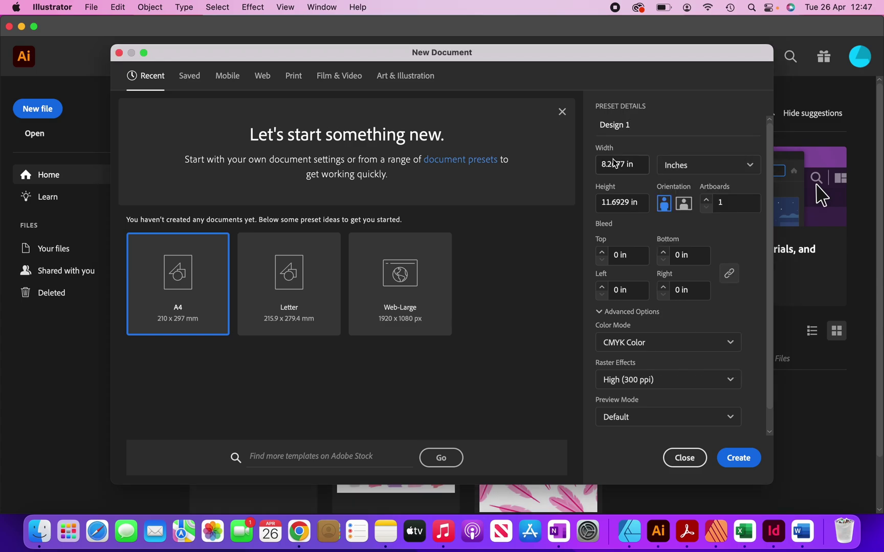
pyautogui.doubleClick(616, 164)
pyautogui.write('6')
pyautogui.doubleClick(616, 202)
pyautogui.write('9')
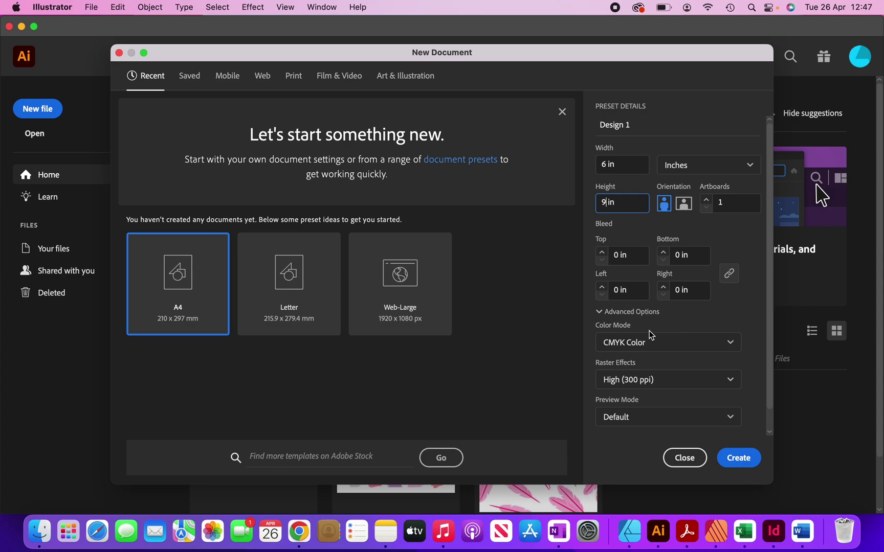
pyautogui.click(735, 458)
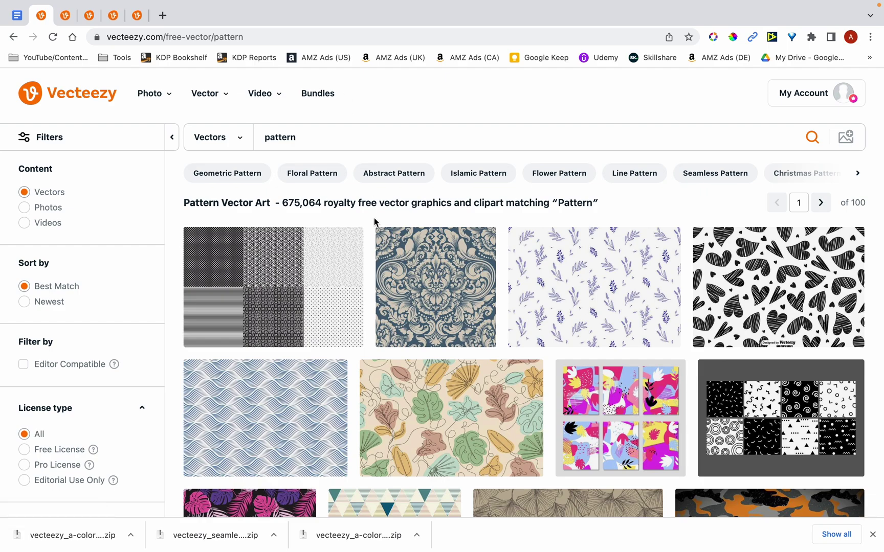
# Step: Browse the Vecteezy vector results for pattern and for floral background in the web browser
pyautogui.scroll(-2, 375, 223)
pyautogui.scroll(-5, 374, 217)
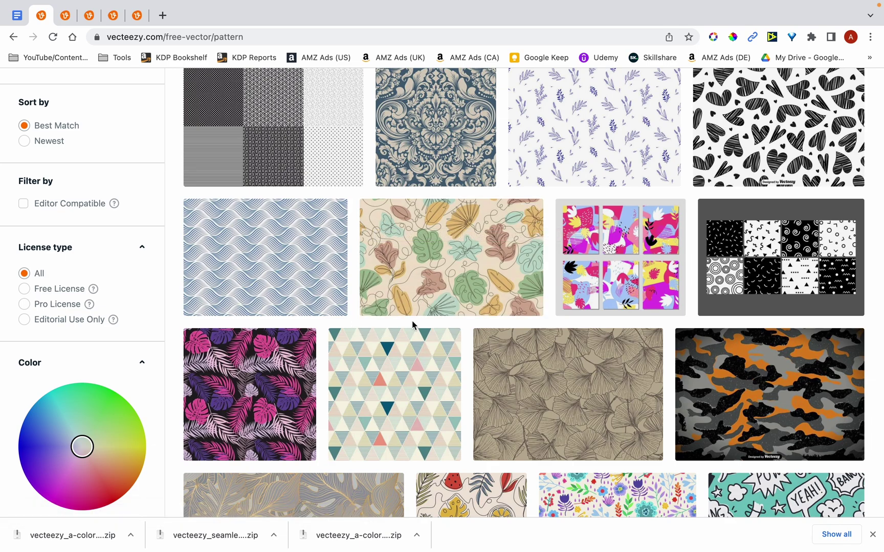
pyautogui.scroll(7, 412, 321)
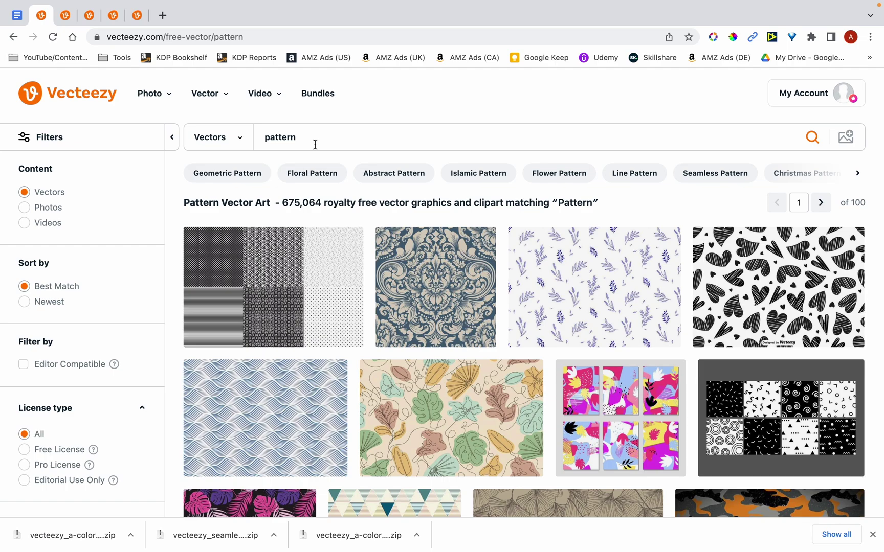
pyautogui.click(66, 17)
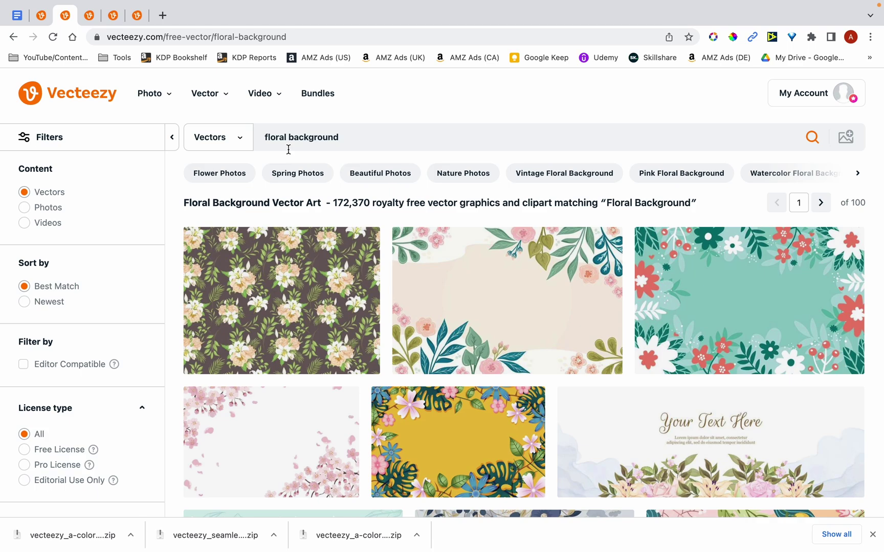
pyautogui.hotkey('ctrl', 'Tab')
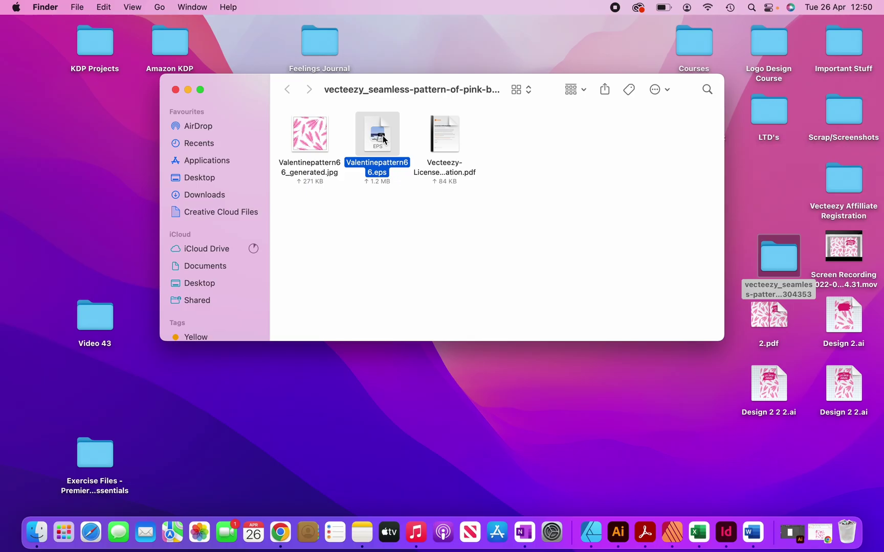
# Step: Open Valentinepattern66.eps from the downloaded Vecteezy folder in Adobe Illustrator 2022
pyautogui.rightClick(383, 139)
pyautogui.moveTo(415, 158)
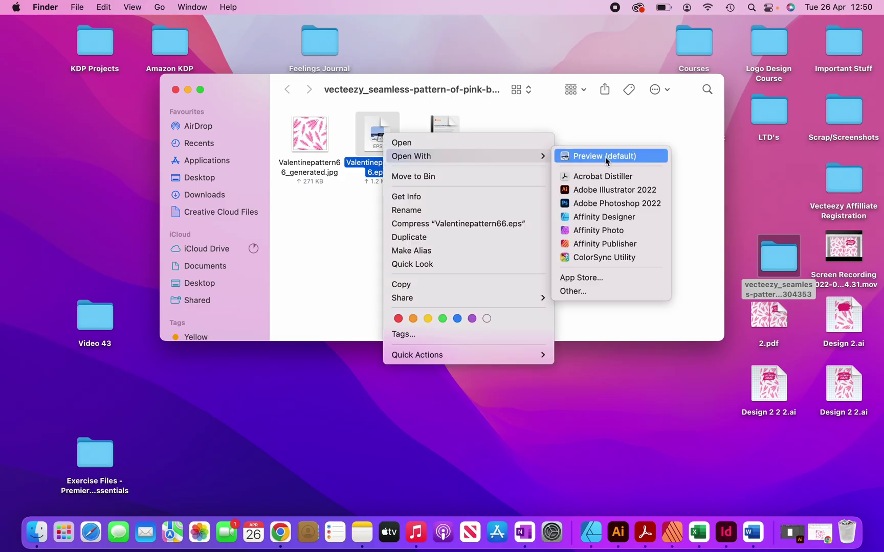
pyautogui.click(608, 190)
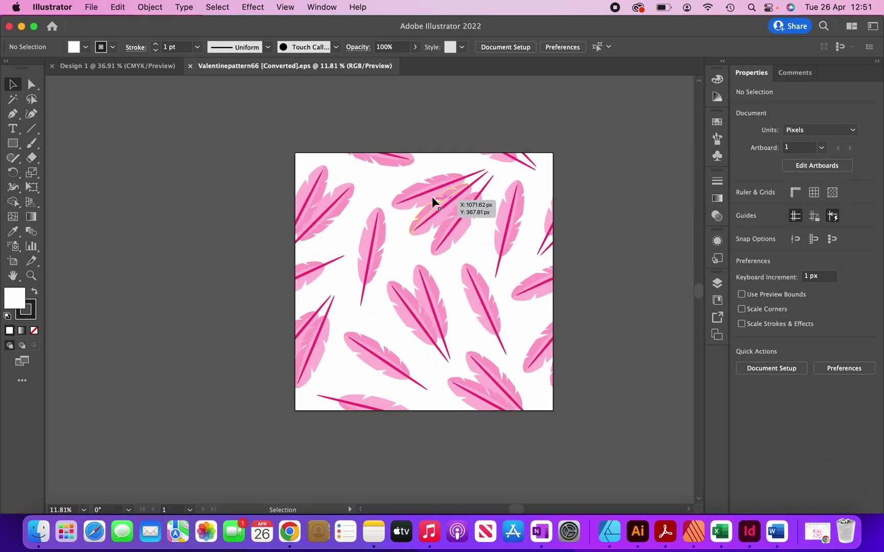
# Step: Copy the whole pink feather pattern from the EPS document and paste it into the Design 1 document
pyautogui.click(432, 201)
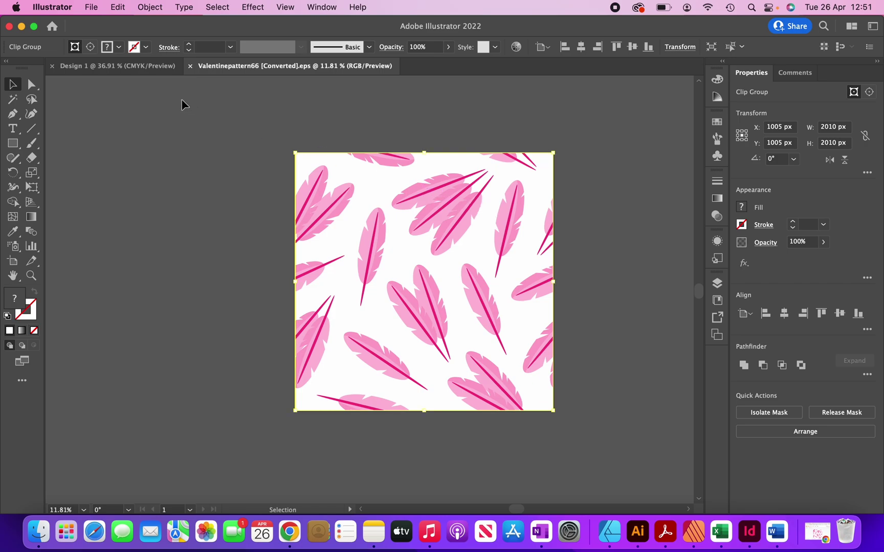
pyautogui.click(143, 68)
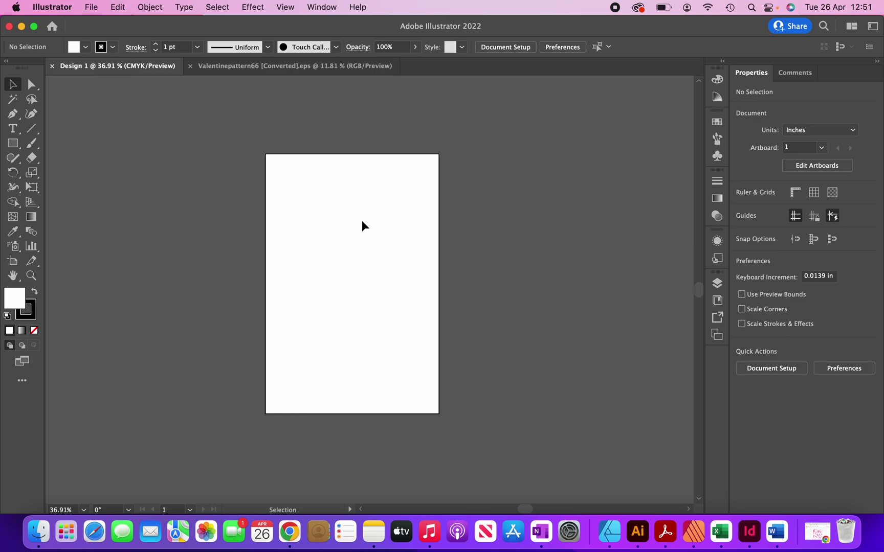
pyautogui.press('super+v')
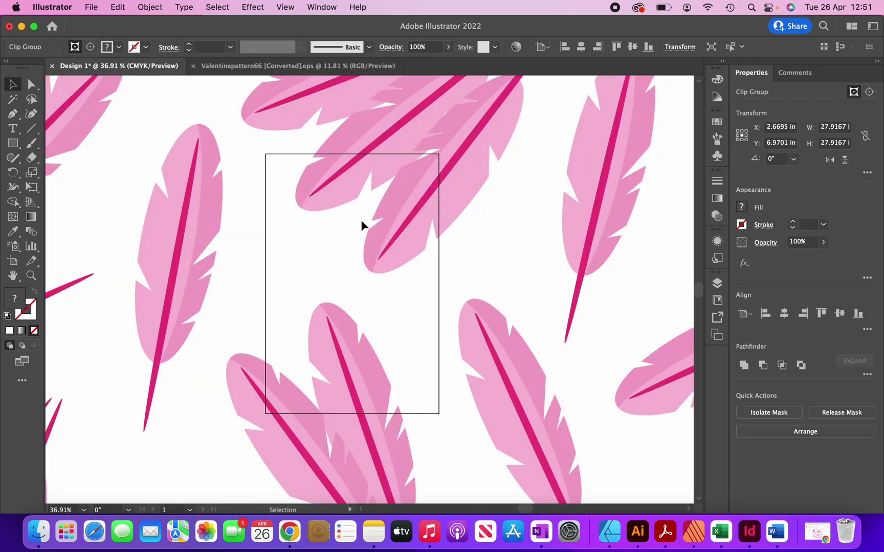
# Step: Scale the pasted feather pattern down to about 4.14 in square and place it beside the artboard
pyautogui.scroll(-5, 361, 225)
pyautogui.moveTo(489, 131); pyautogui.dragTo(262, 361)
pyautogui.scroll(5, 372, 231)
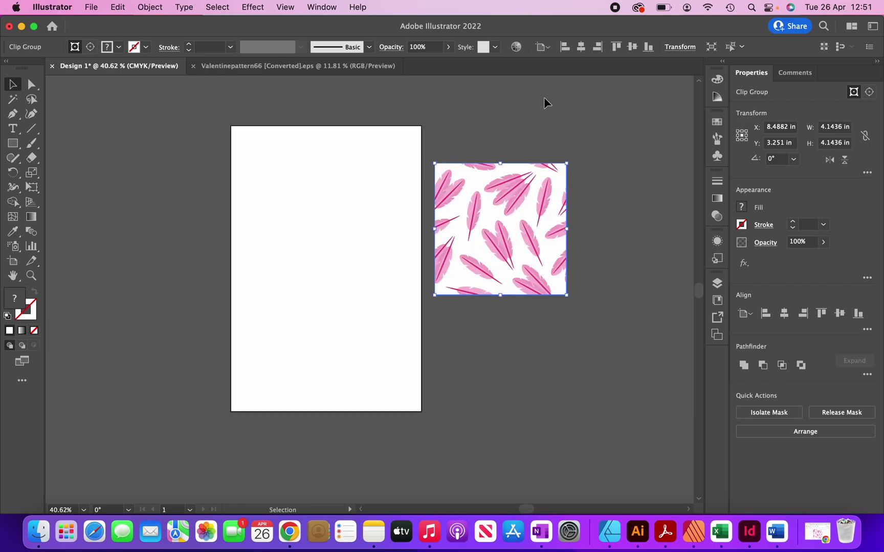
pyautogui.moveTo(502, 211); pyautogui.dragTo(275, 167)
pyautogui.moveTo(346, 252); pyautogui.dragTo(538, 420)
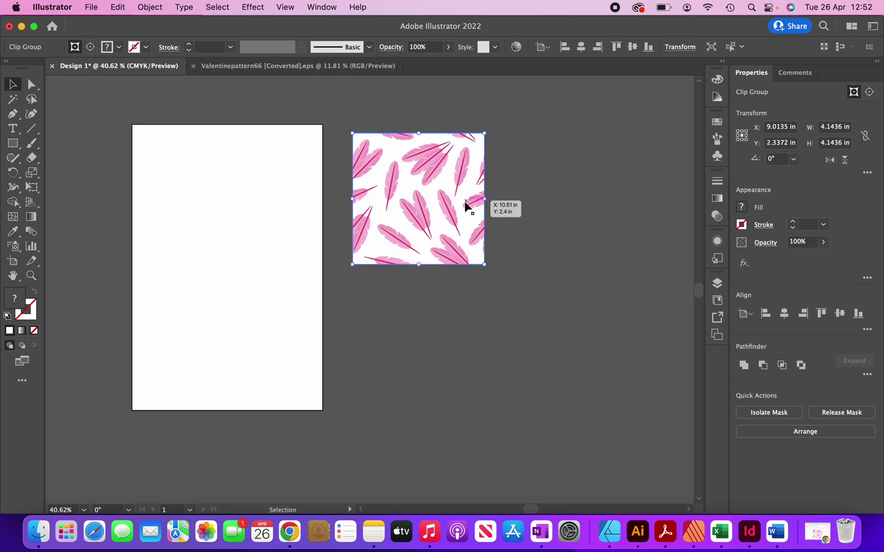
# Step: Duplicate the feather tile horizontally so the copy sits flush against the original's right edge
pyautogui.scroll(3, 466, 205)
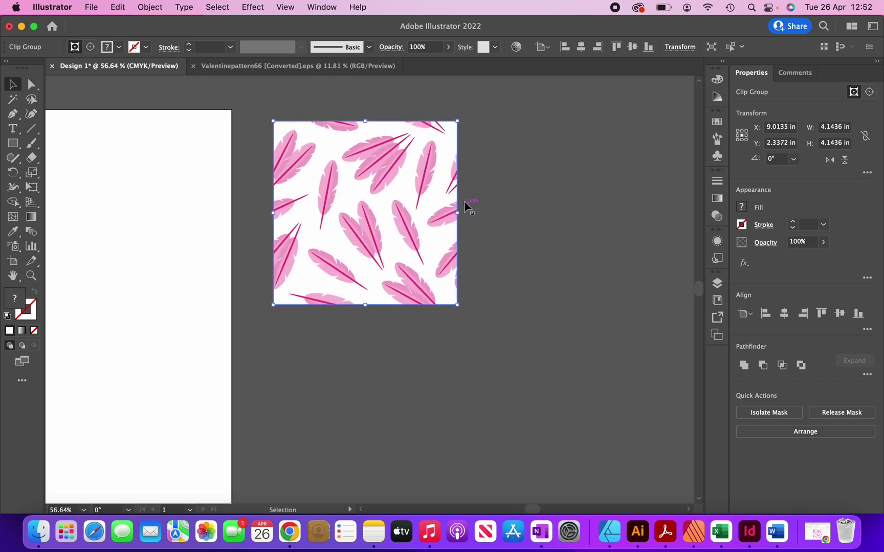
pyautogui.hscroll(2, 465, 206)
pyautogui.scroll(2, 466, 205)
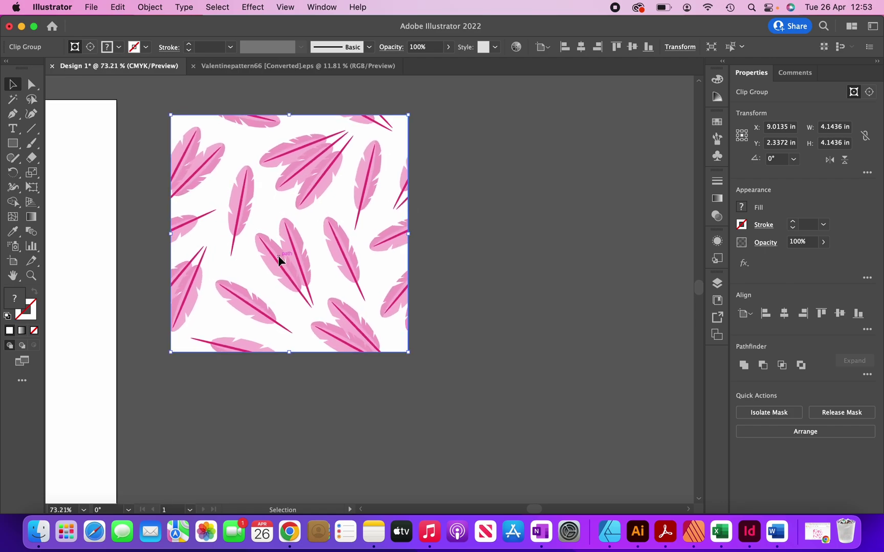
pyautogui.moveTo(279, 260); pyautogui.dragTo(518, 259)
pyautogui.click(472, 375)
# Step: Duplicate the two feather tiles directly below the originals to form a seamless two-by-two block
pyautogui.scroll(-1, 457, 372)
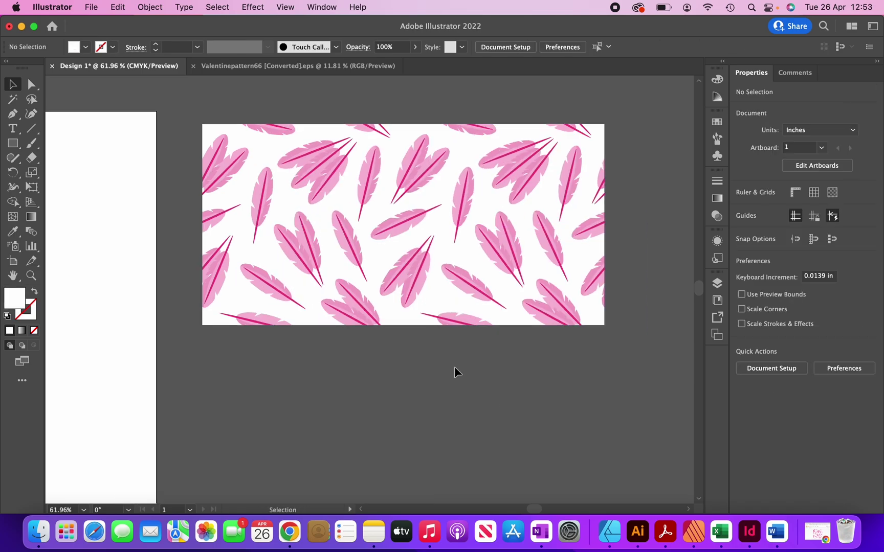
pyautogui.click(339, 234)
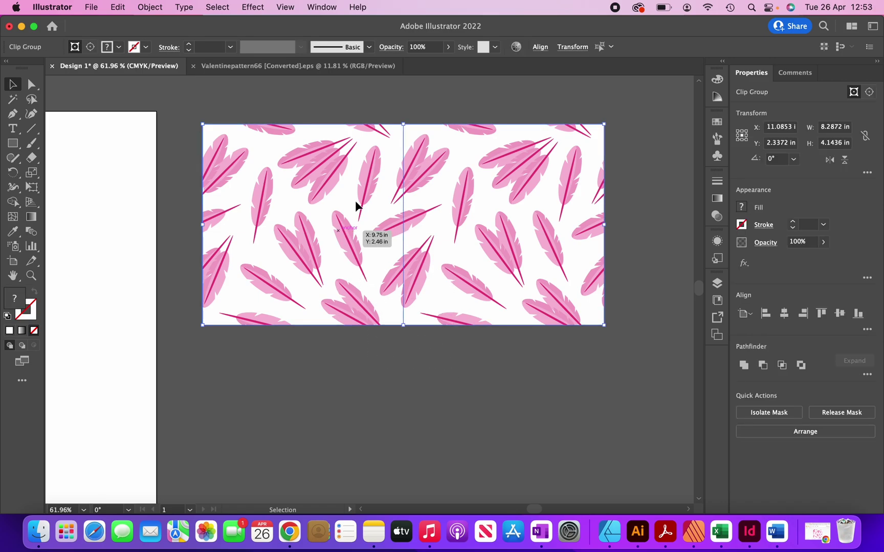
pyautogui.moveTo(359, 221); pyautogui.dragTo(360, 419)
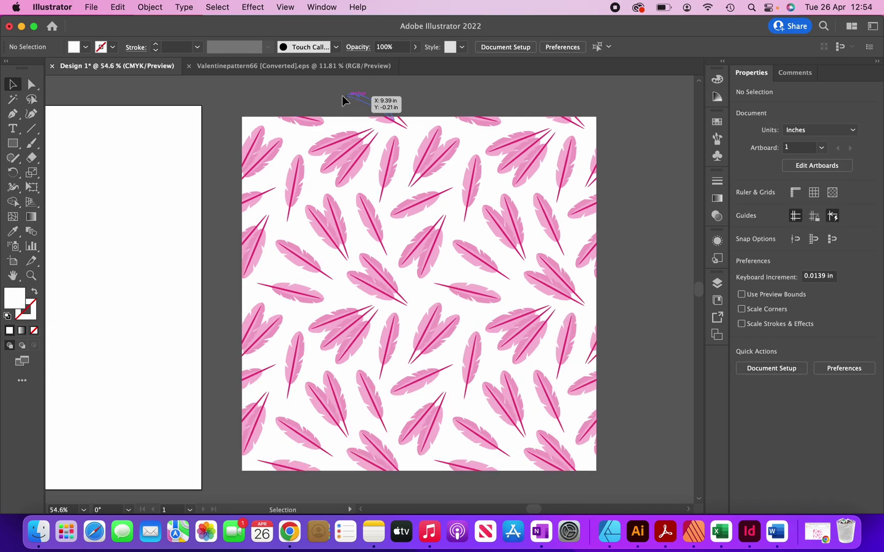
# Step: Select all four feather tiles and group them into one object
pyautogui.moveTo(334, 89); pyautogui.dragTo(506, 488)
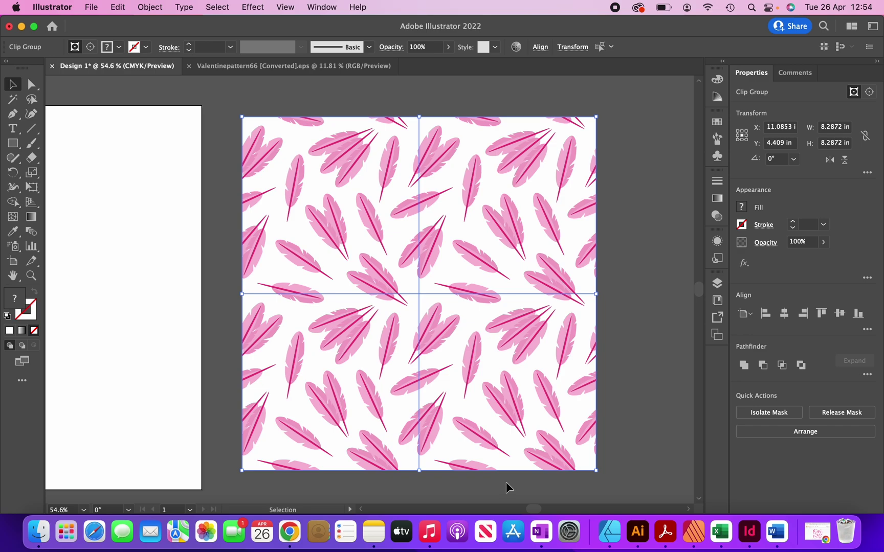
pyautogui.press('super+g')
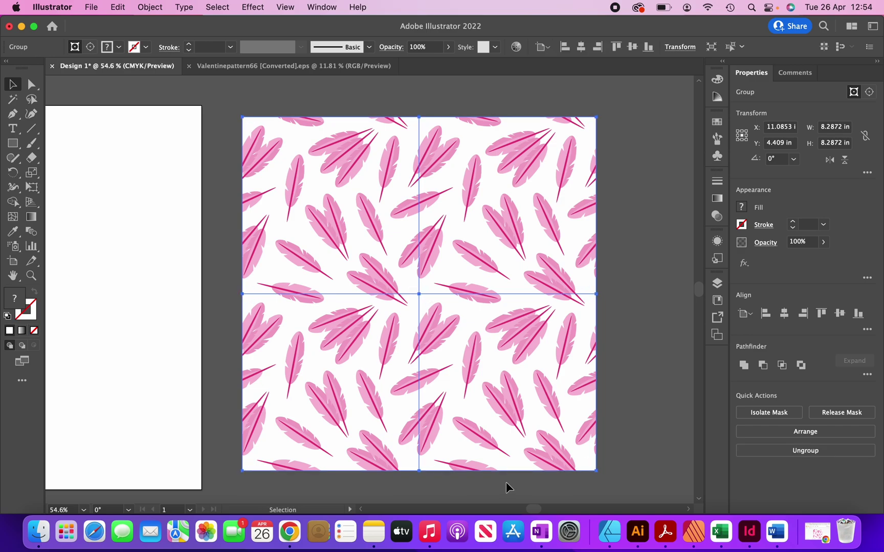
pyautogui.click(637, 274)
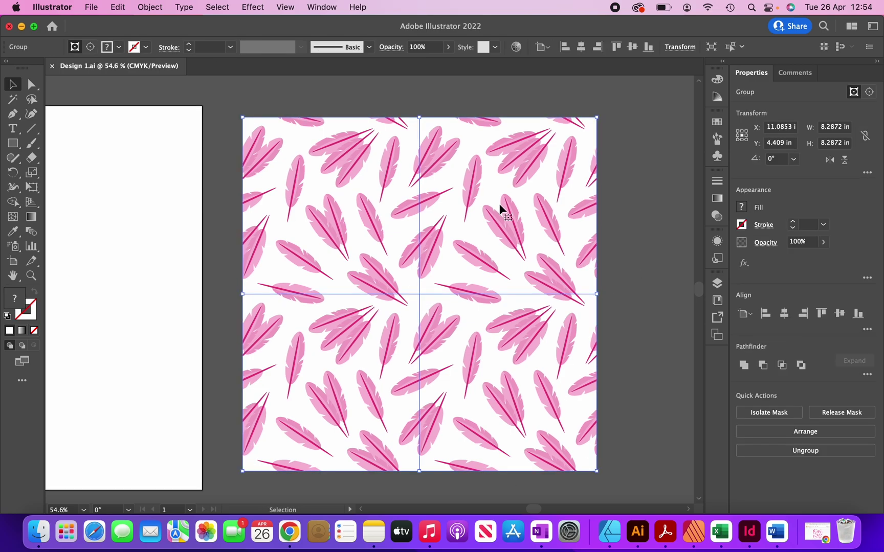
# Step: Move the grouped pattern over the artboard and enlarge it to about 11.8 in square so it covers the whole artboard
pyautogui.moveTo(497, 211); pyautogui.dragTo(250, 199)
pyautogui.scroll(-3, 479, 204)
pyautogui.moveTo(449, 365); pyautogui.dragTo(559, 430)
pyautogui.press('super+shift+a')
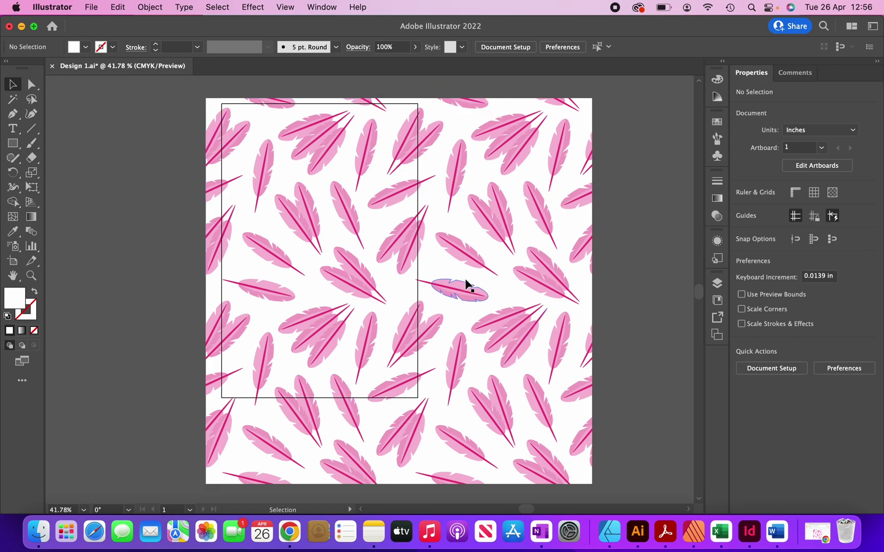
# Step: Draw a 6 by 9 in rectangle over the pattern, matching the artboard's edges exactly
pyautogui.click(13, 146)
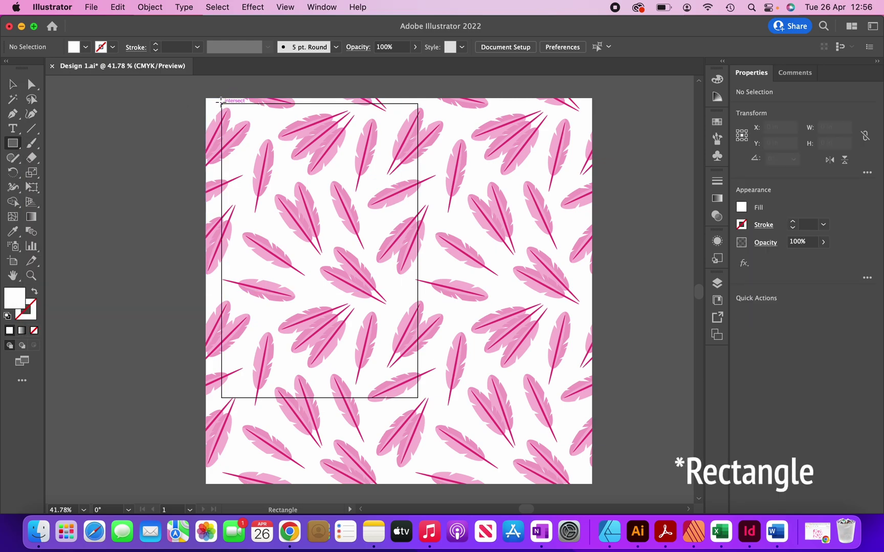
pyautogui.moveTo(221, 102); pyautogui.dragTo(418, 397)
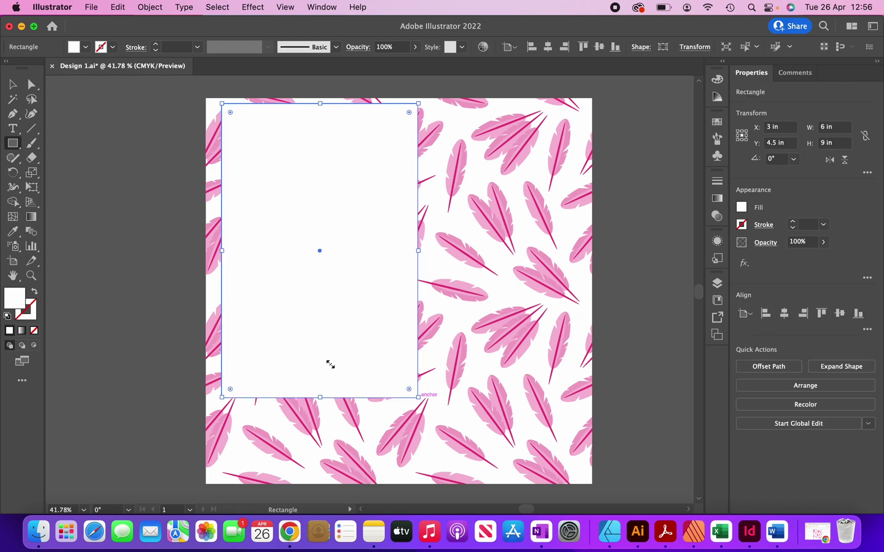
pyautogui.press('v')
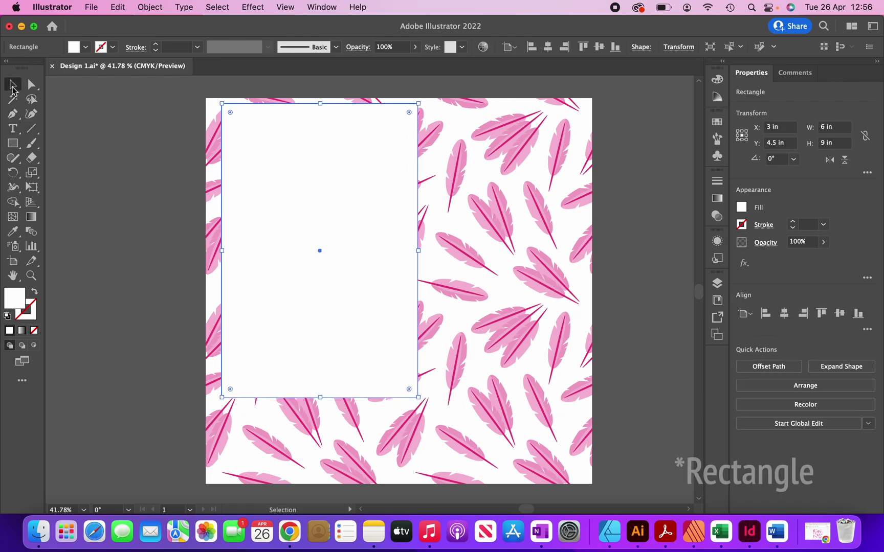
# Step: Add the pattern group to the rectangle selection and make a clipping mask that trims the pattern to the artboard
pyautogui.keyDown('shift'); pyautogui.click(502, 120); pyautogui.keyUp('shift')
pyautogui.press('super')
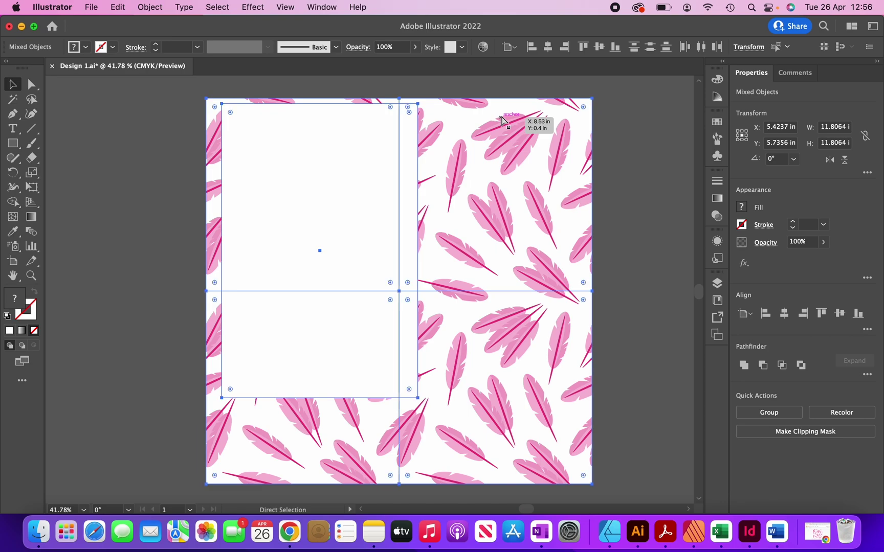
pyautogui.press('super+7')
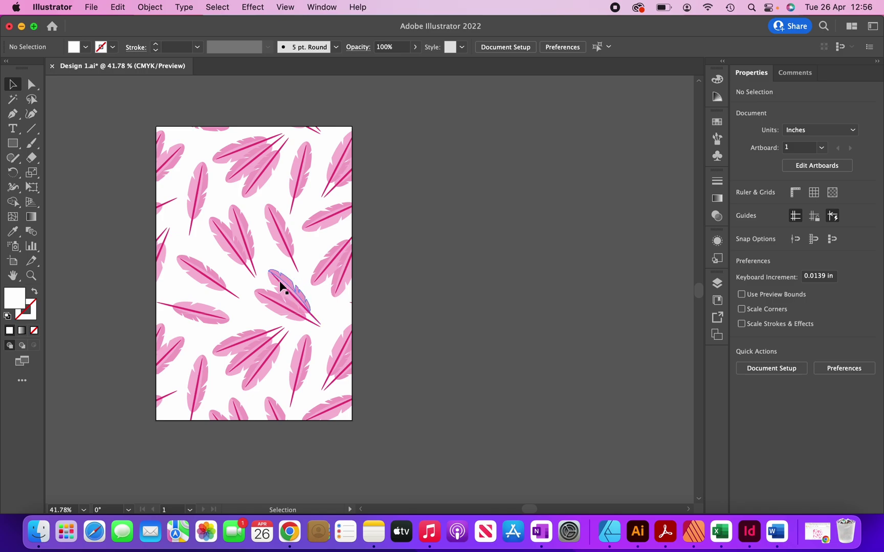
# Step: Duplicate the artboard together with its feather pattern, placing the copy beside the original
pyautogui.click(509, 47)
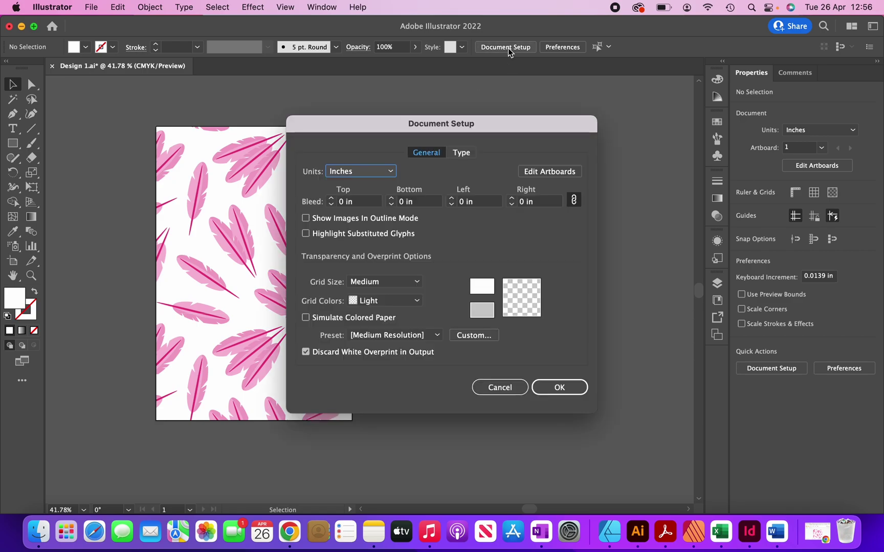
pyautogui.click(552, 172)
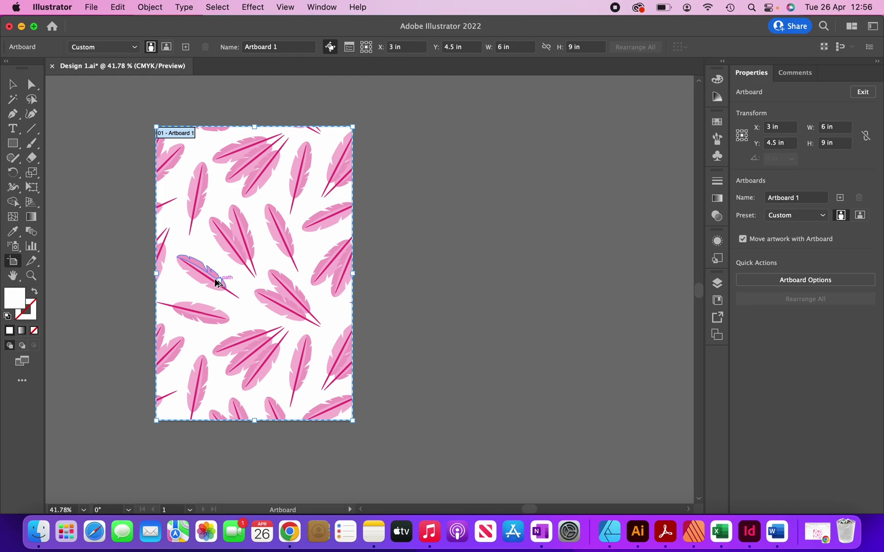
pyautogui.moveTo(217, 283); pyautogui.dragTo(463, 281)
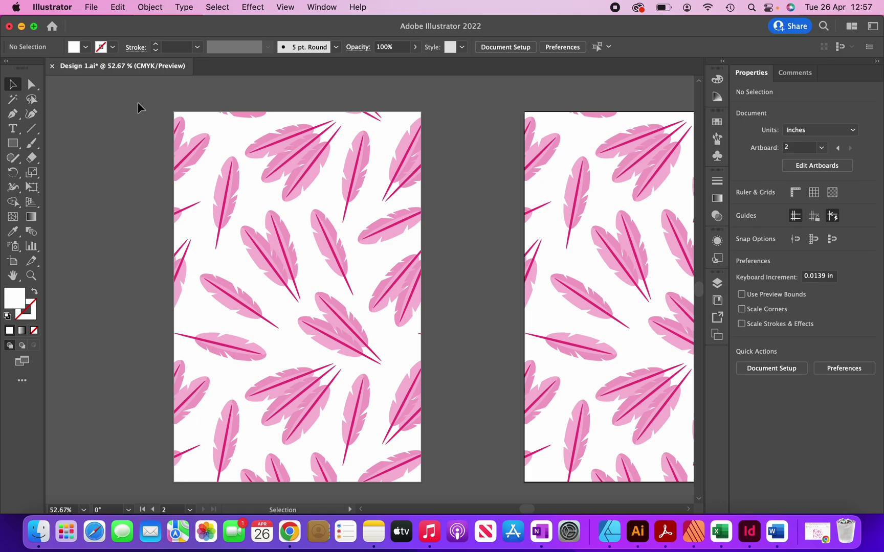
pyautogui.click(14, 146)
pyautogui.click(71, 143)
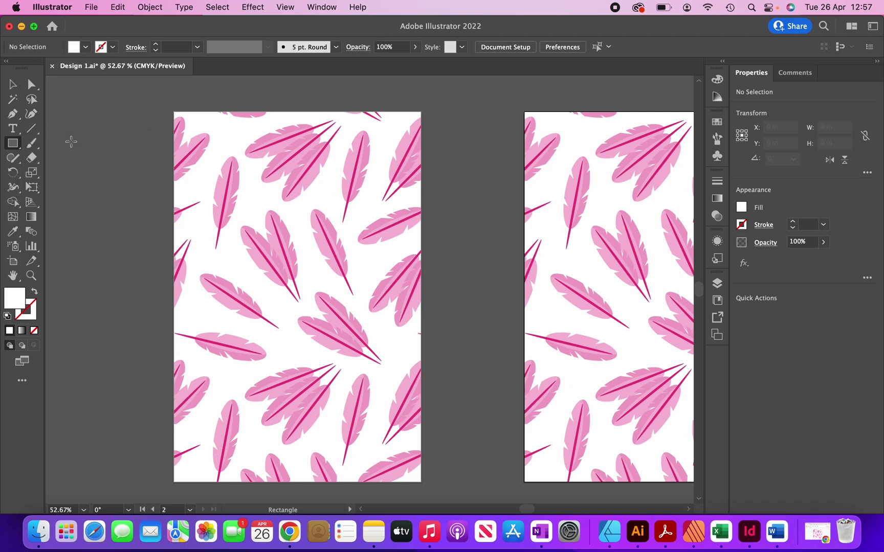
pyautogui.moveTo(219, 178); pyautogui.dragTo(380, 256)
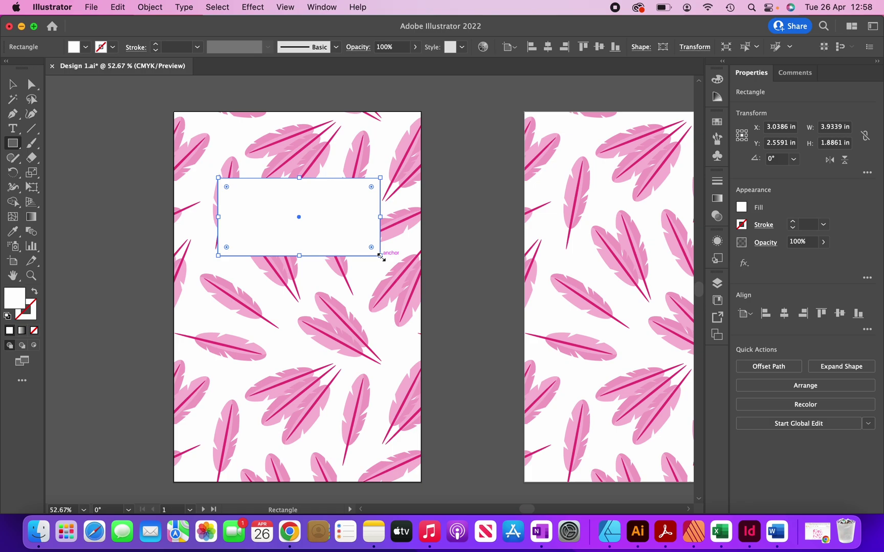
pyautogui.press('v')
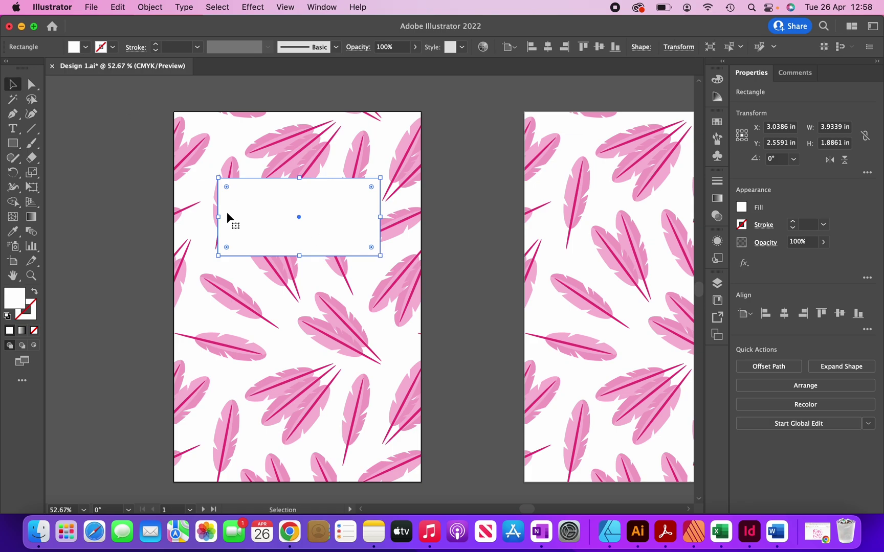
pyautogui.press('Delete')
# Step: Open the downloaded paint brush strokes file S571.eps in Adobe Illustrator 2022, retaining the 9-slice scaling option for symbols
pyautogui.press('super+Tab')
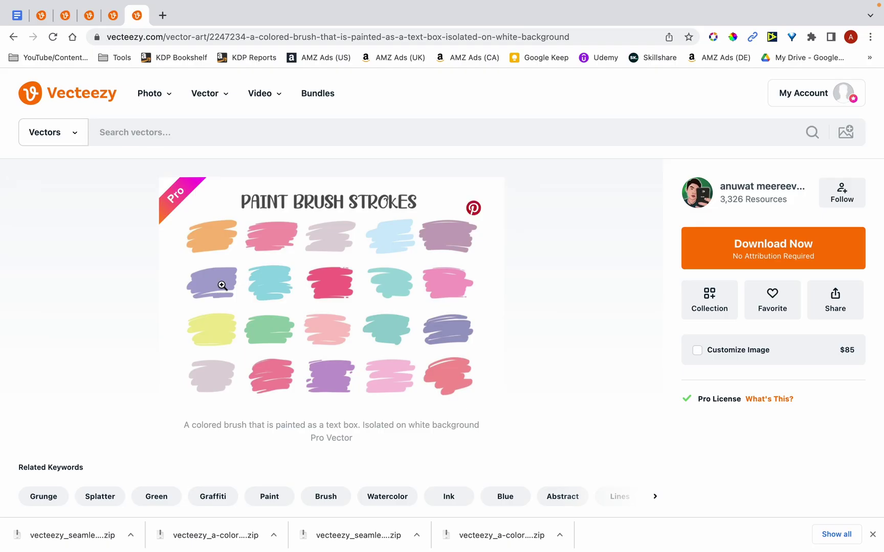
pyautogui.scroll(3, 329, 232)
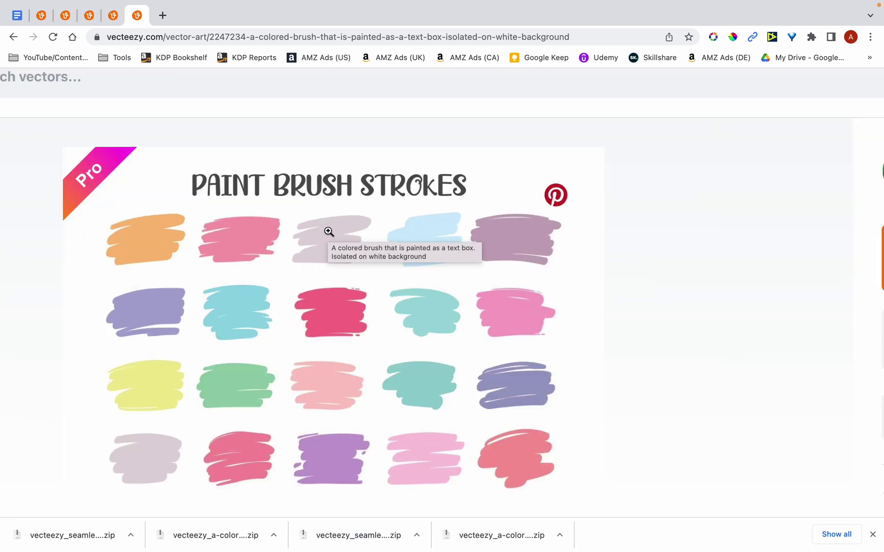
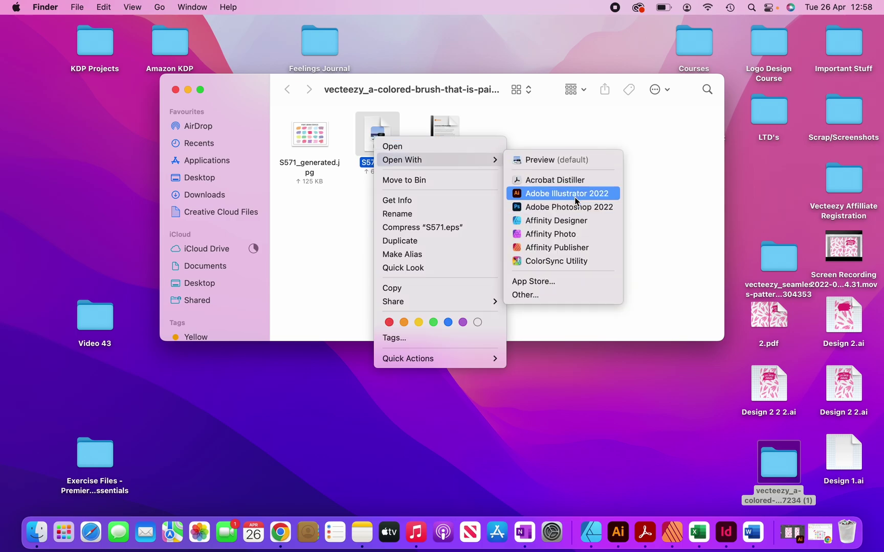
pyautogui.click(574, 195)
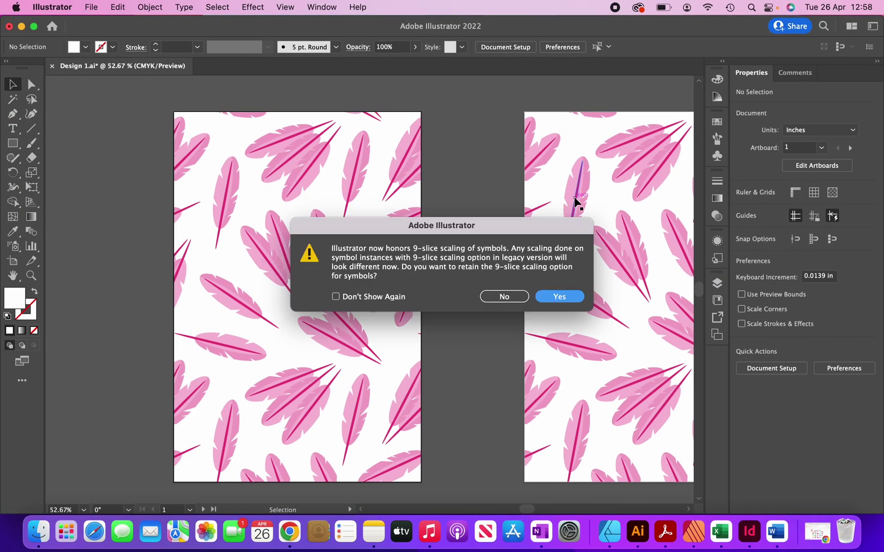
pyautogui.click(570, 299)
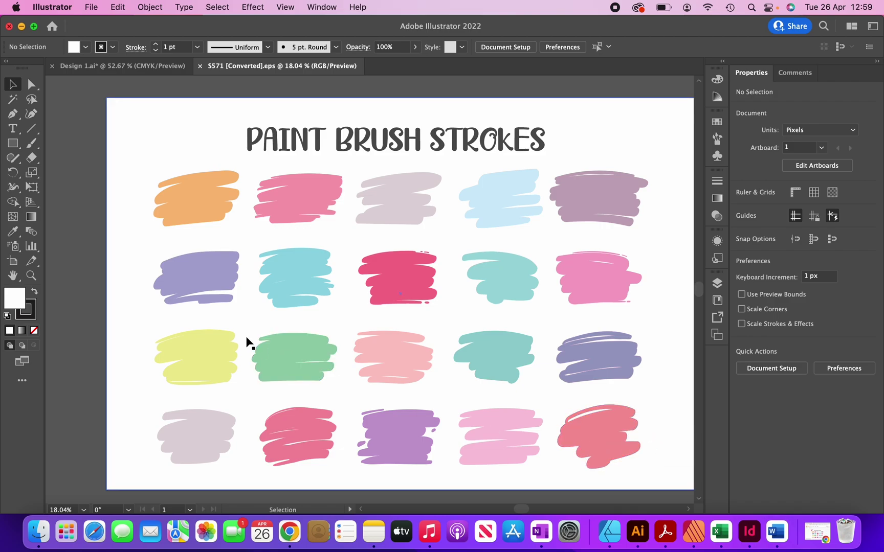
# Step: Copy the green brush stroke from the S571 file and paste it into Design 1.ai
pyautogui.click(297, 345)
pyautogui.doubleClick(311, 347)
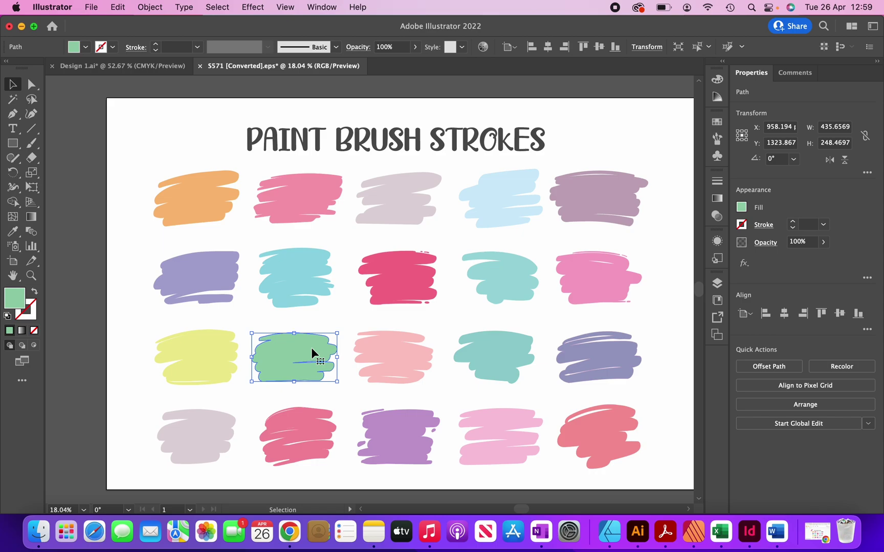
pyautogui.press('a')
pyautogui.press('v')
pyautogui.click(136, 67)
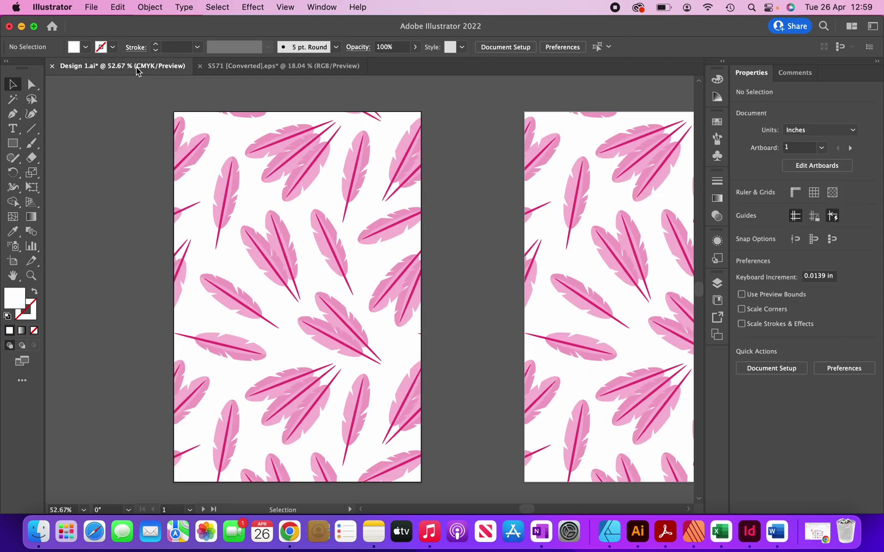
pyautogui.press('a')
pyautogui.press('super+v')
pyautogui.press('v')
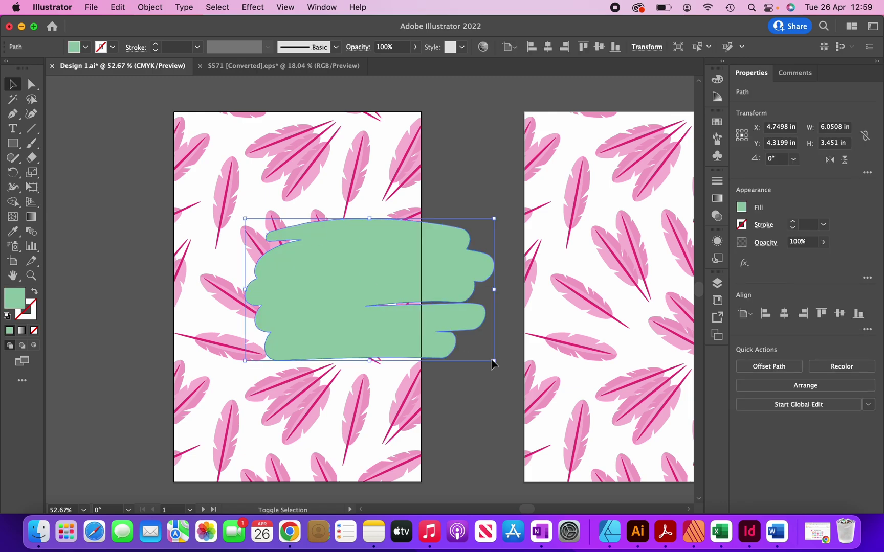
# Step: Shrink the green brush stroke to about 4.37 by 2.49 in and centre it horizontally on the upper half of the first artboard
pyautogui.moveTo(496, 361); pyautogui.dragTo(425, 330)
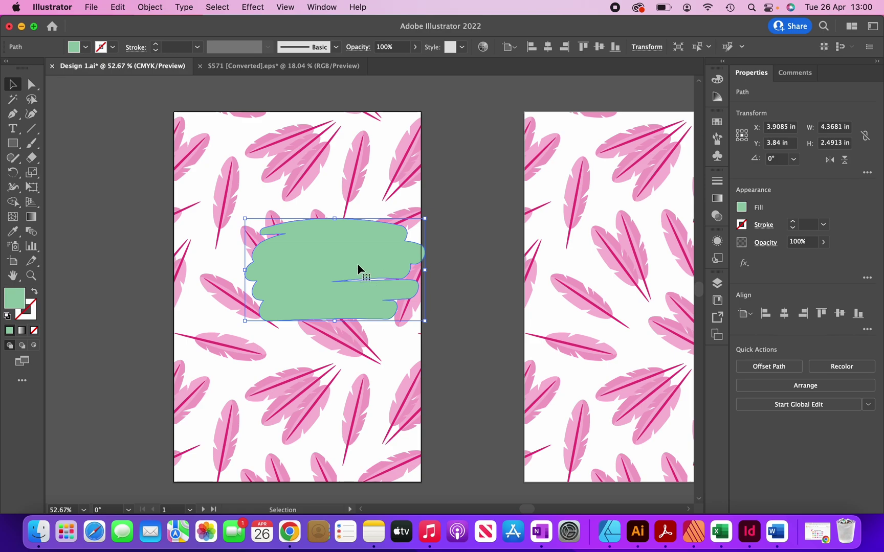
pyautogui.moveTo(358, 264); pyautogui.dragTo(358, 210)
pyautogui.click(783, 313)
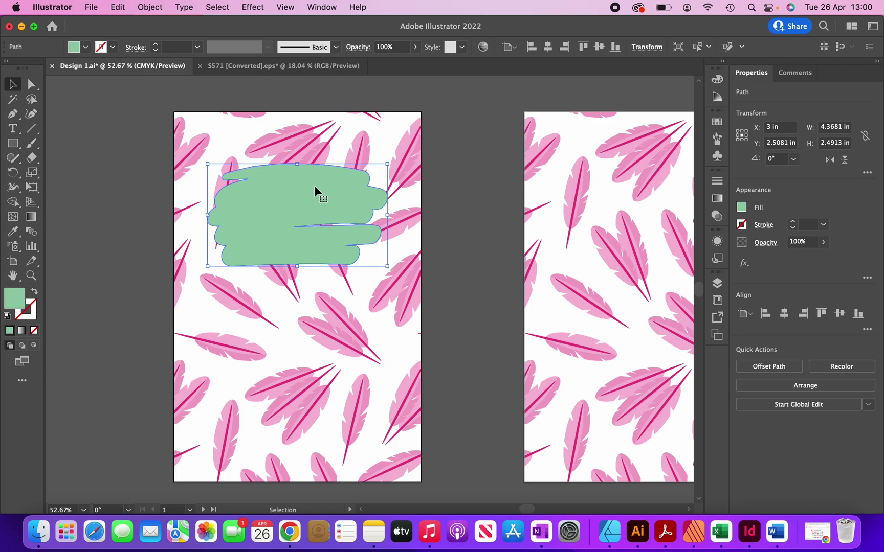
# Step: Recolour the brush stroke with the dark pink sampled from a feather's shaft using the Eyedropper
pyautogui.click(11, 233)
pyautogui.scroll(5, 352, 317)
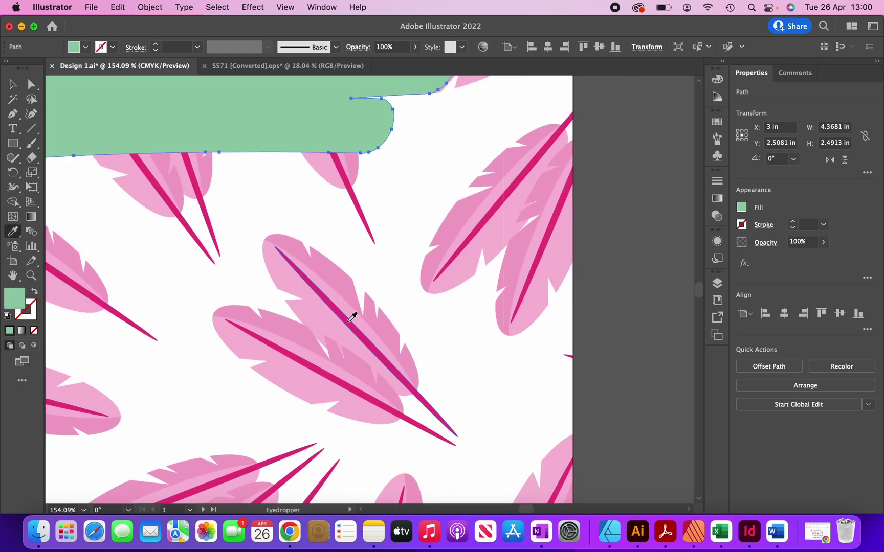
pyautogui.click(352, 317)
pyautogui.press('v')
pyautogui.scroll(-4, 352, 317)
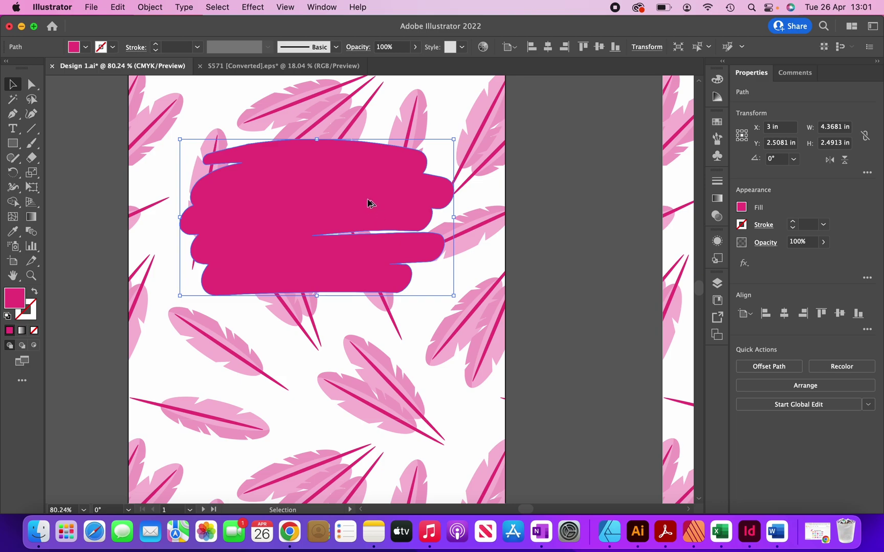
# Step: Duplicate the brush stroke, scale the copy to about 2.15 by 1.23 in and place it over the gap in the original
pyautogui.moveTo(382, 221); pyautogui.dragTo(404, 416)
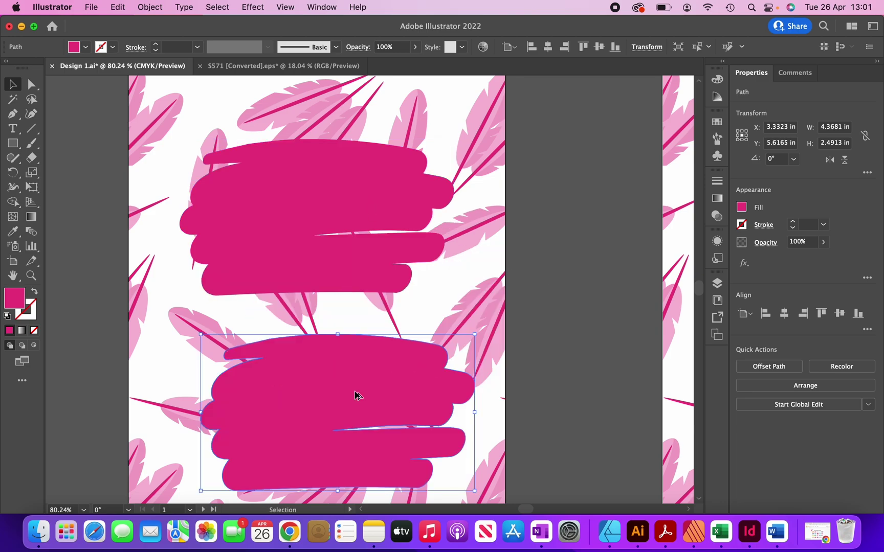
pyautogui.moveTo(474, 336); pyautogui.dragTo(316, 419)
pyautogui.moveTo(259, 470); pyautogui.dragTo(378, 213)
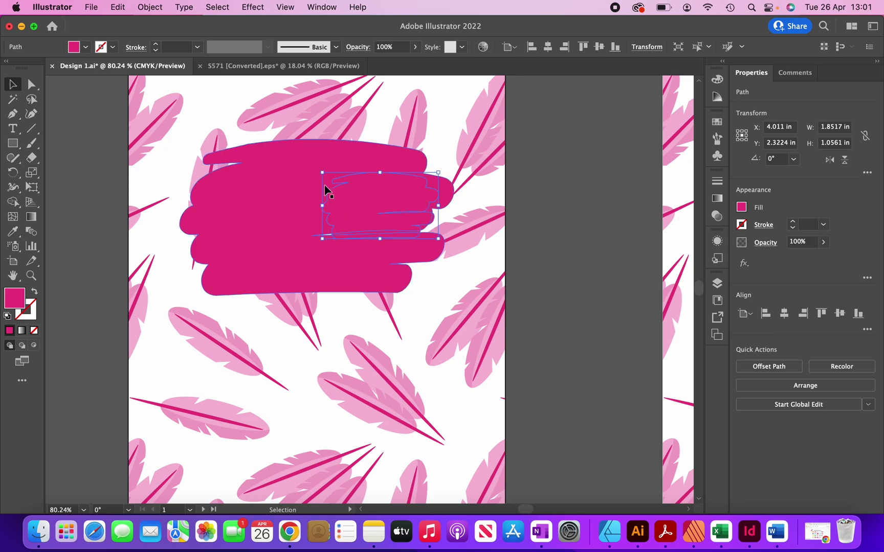
pyautogui.moveTo(321, 172); pyautogui.dragTo(274, 162)
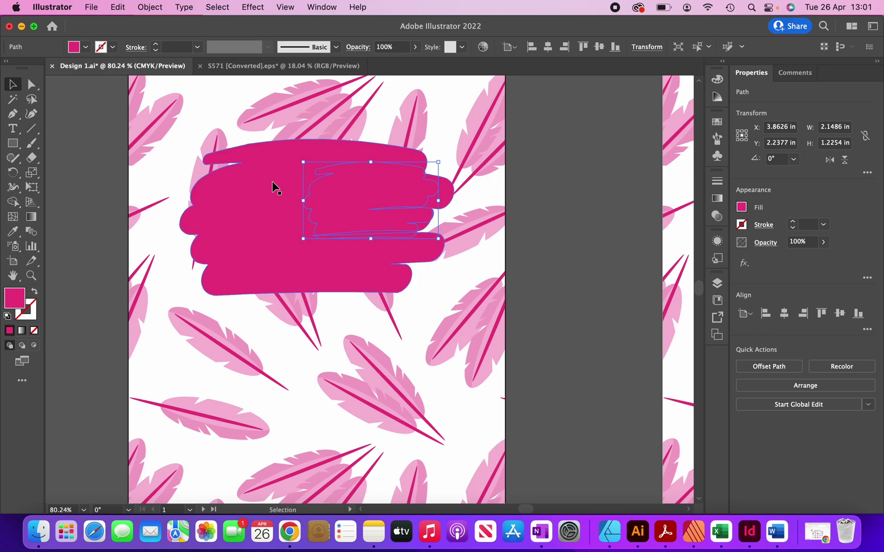
pyautogui.press('Left')
pyautogui.press('Left')
pyautogui.press('Left')
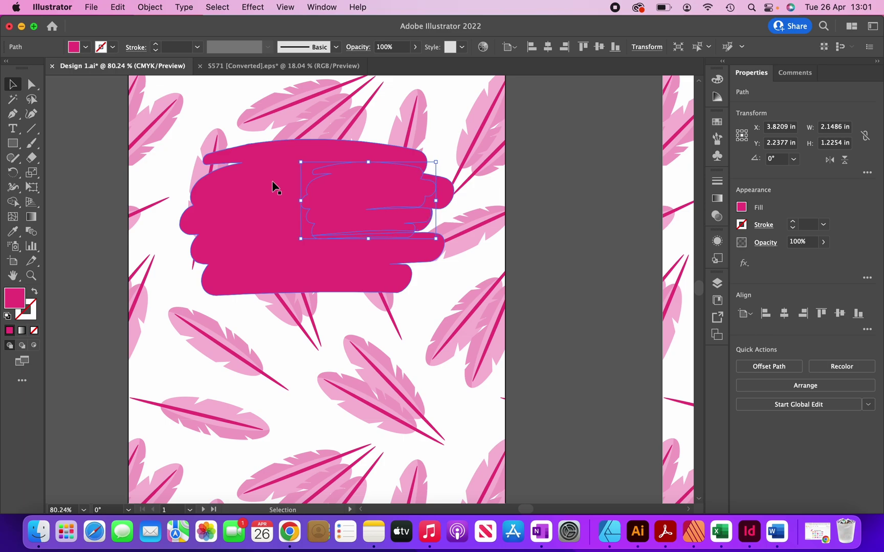
# Step: Add the large brush stroke to the selection and group it with the small copy
pyautogui.keyDown('shift'); pyautogui.click(261, 214); pyautogui.keyUp('shift')
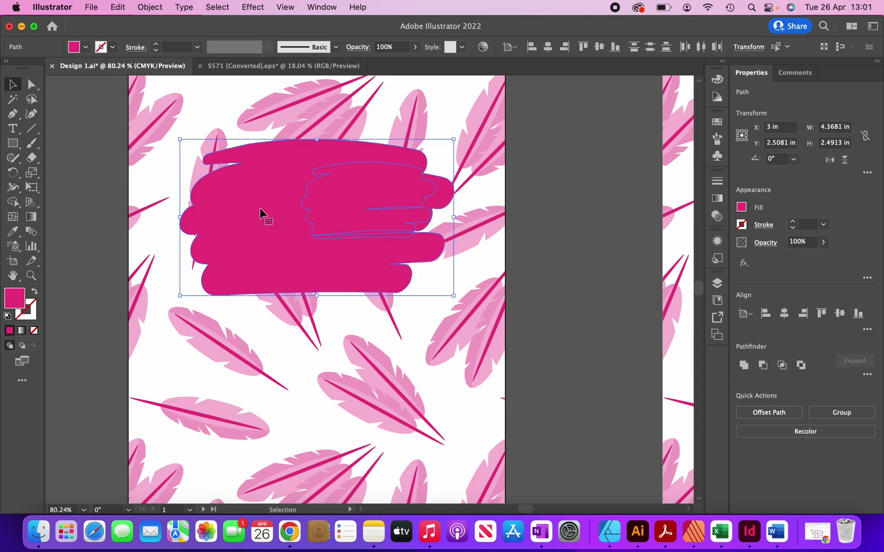
pyautogui.press('a')
pyautogui.press('v')
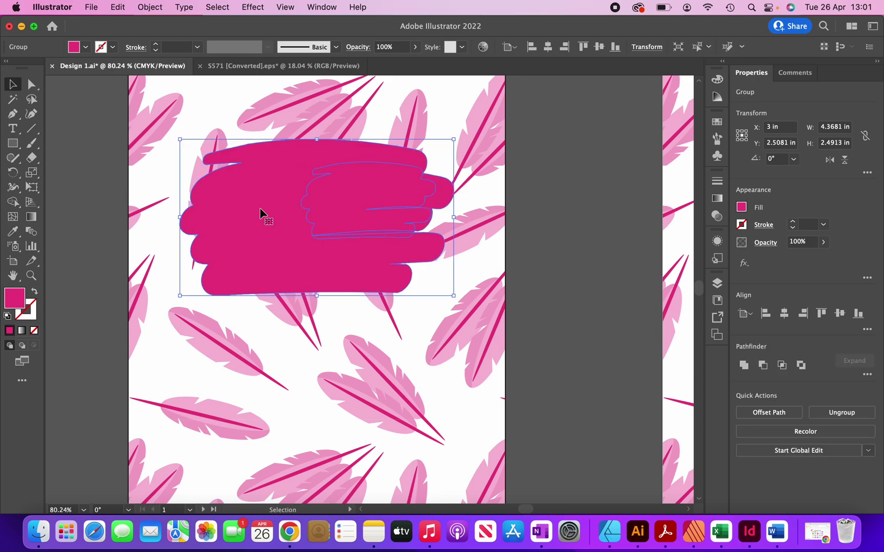
pyautogui.click(588, 193)
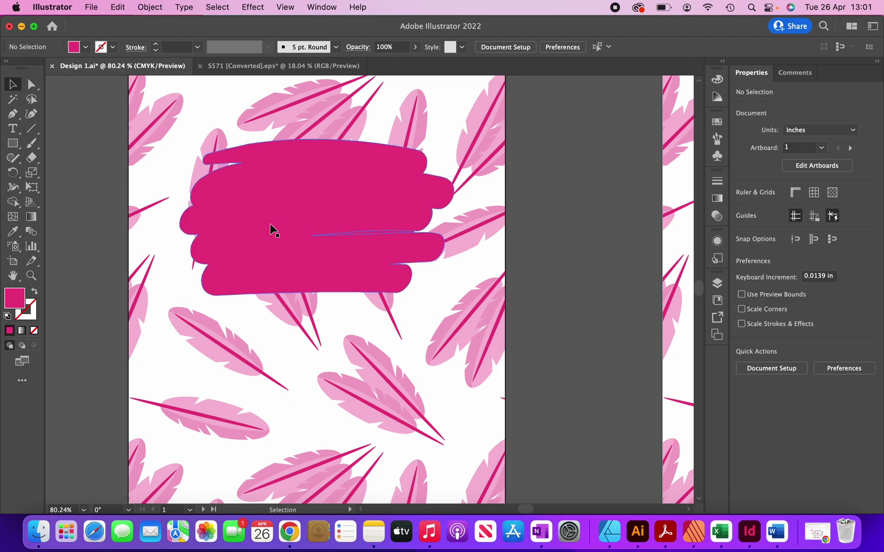
# Step: Merge the overlapping areas of the grouped brush strokes into one solid shape with the Shape Builder tool
pyautogui.click(344, 183)
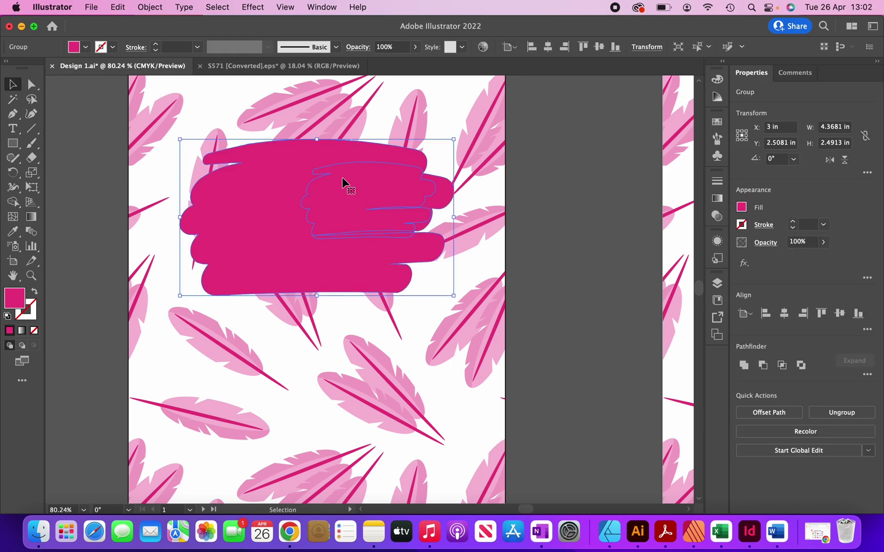
pyautogui.click(12, 202)
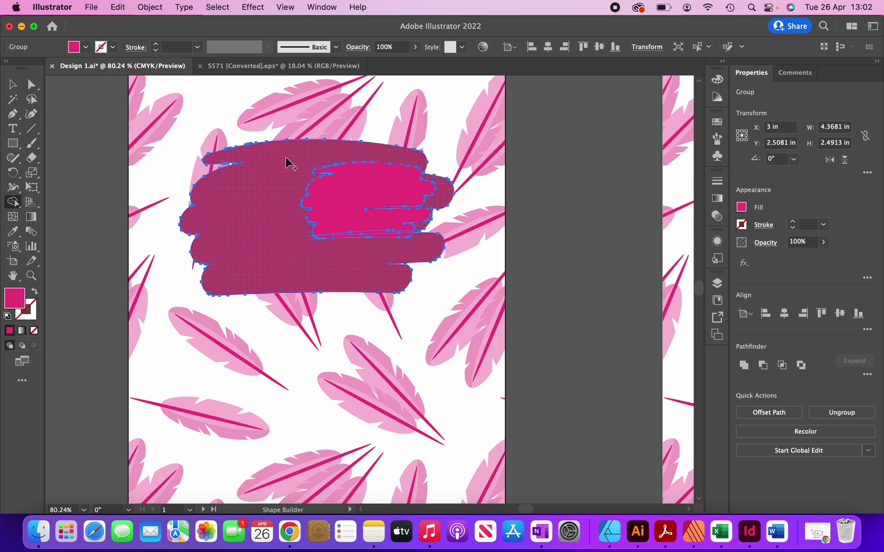
pyautogui.moveTo(285, 157); pyautogui.dragTo(408, 256)
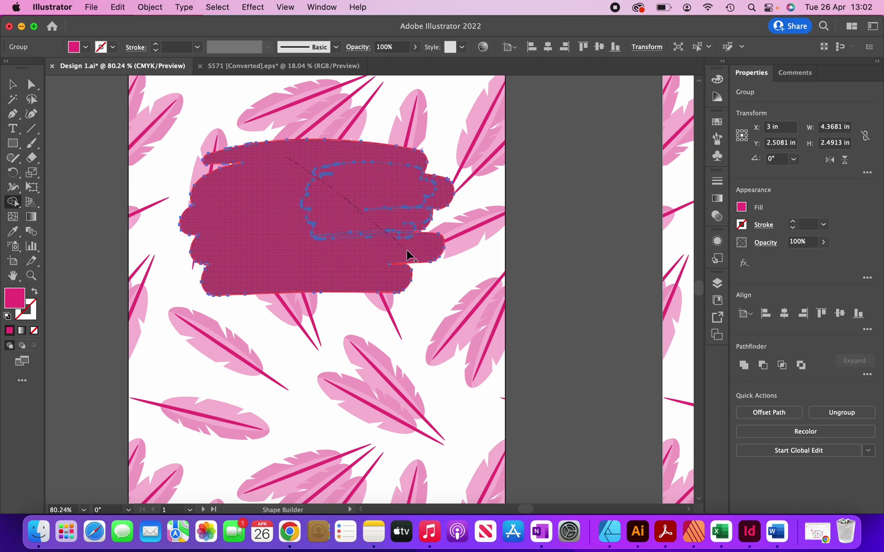
pyautogui.moveTo(407, 256); pyautogui.dragTo(408, 256)
pyautogui.press('v')
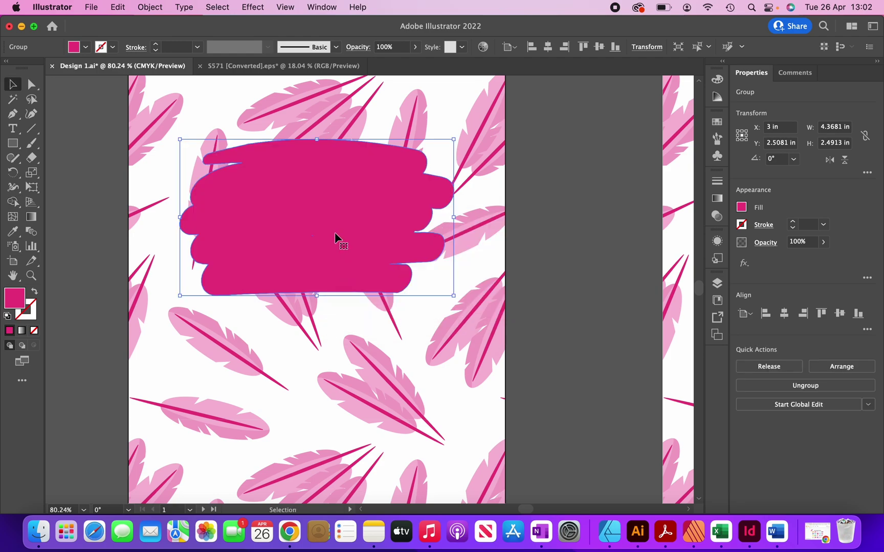
pyautogui.scroll(-2, 334, 232)
pyautogui.click(162, 219)
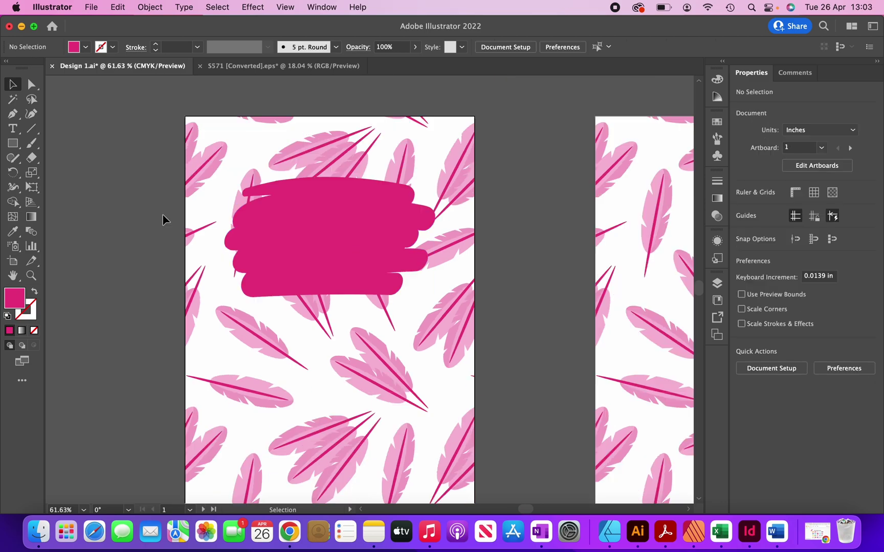
# Step: Add a placeholder text line on the upper part of the brush stroke and set its fill colour to white, FFFFFF
pyautogui.click(14, 128)
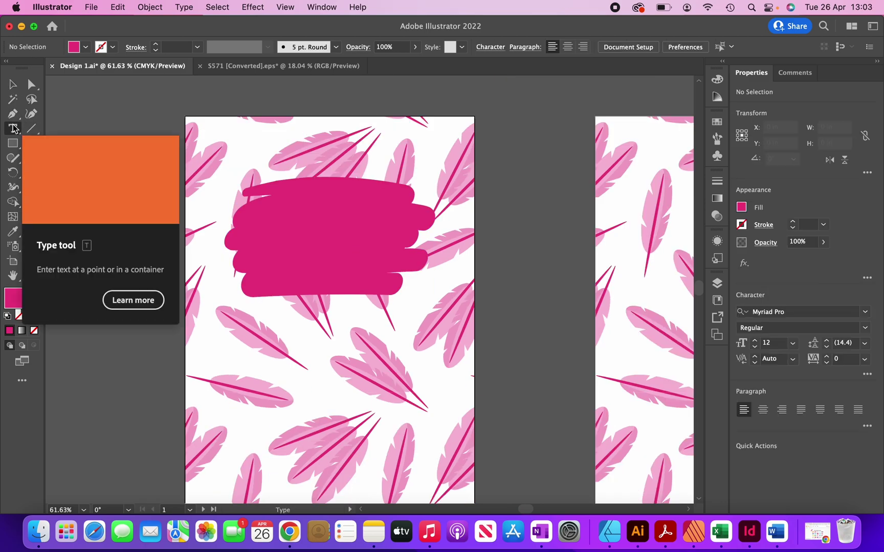
pyautogui.click(315, 206)
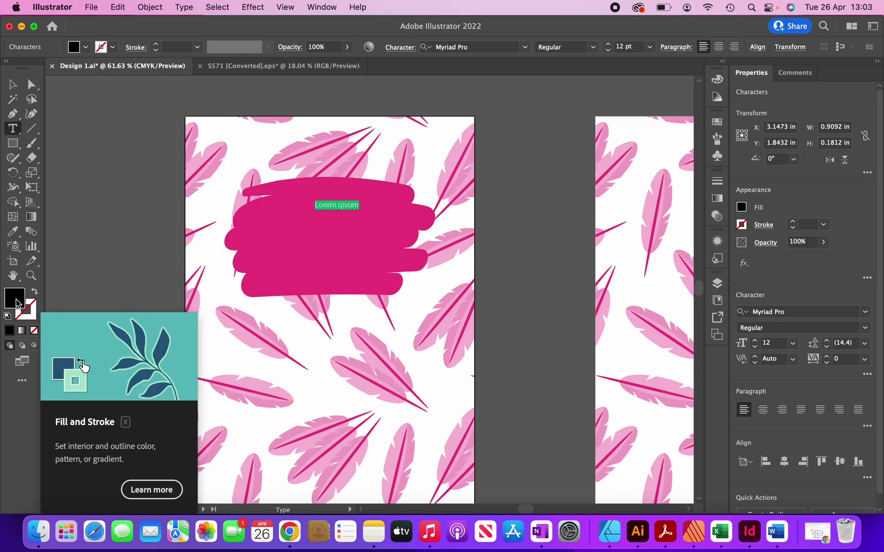
pyautogui.doubleClick(16, 301)
pyautogui.write('FFFFFF')
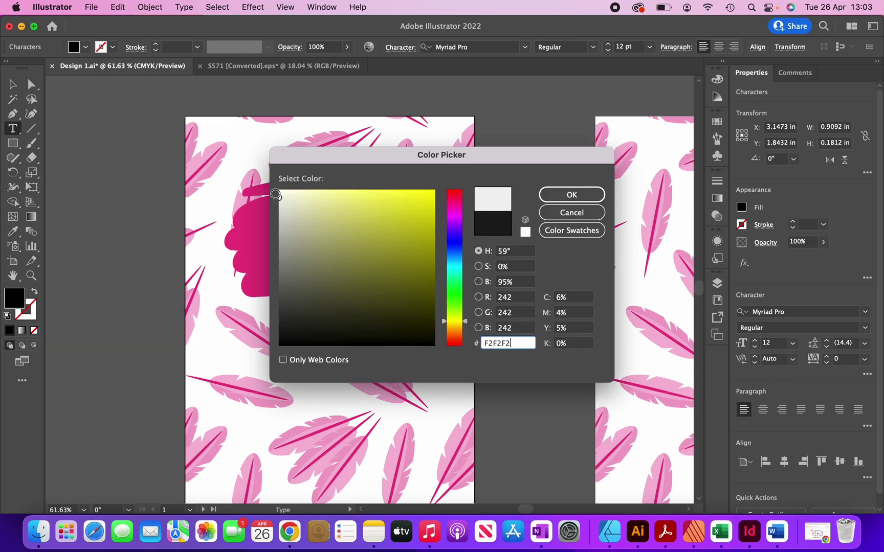
pyautogui.click(560, 194)
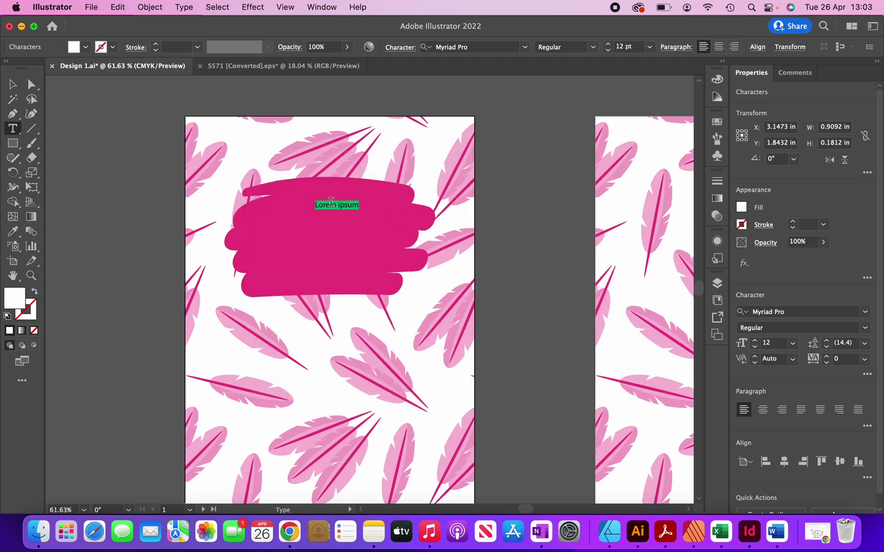
# Step: Enlarge the placeholder text to about 26 pt near the top of the brush stroke and select all its characters
pyautogui.keyDown('super'); pyautogui.click(331, 204); pyautogui.keyUp('super')
pyautogui.moveTo(358, 209); pyautogui.dragTo(333, 211)
pyautogui.scroll(2, 360, 212)
pyautogui.tripleClick(332, 215)
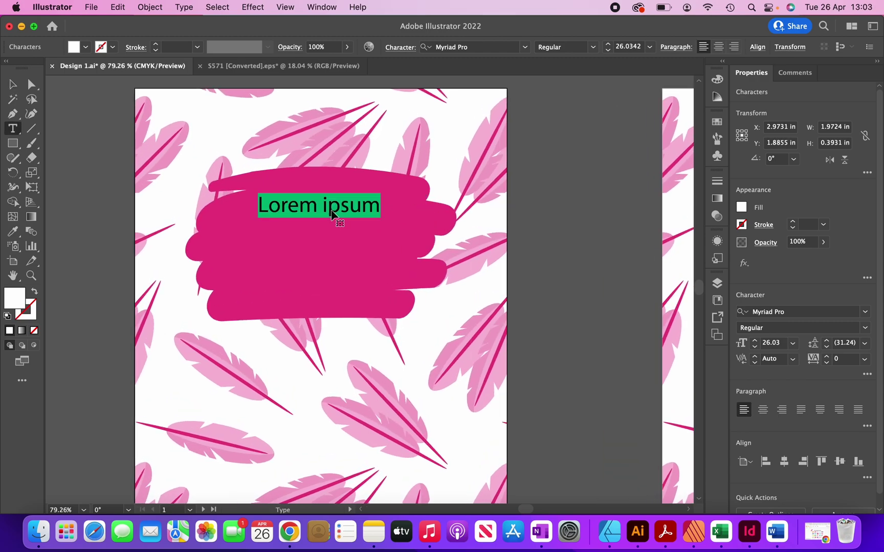
# Step: Replace the placeholder text with Daily and duplicate it below as a second line reading Wellness
pyautogui.write('Daily')
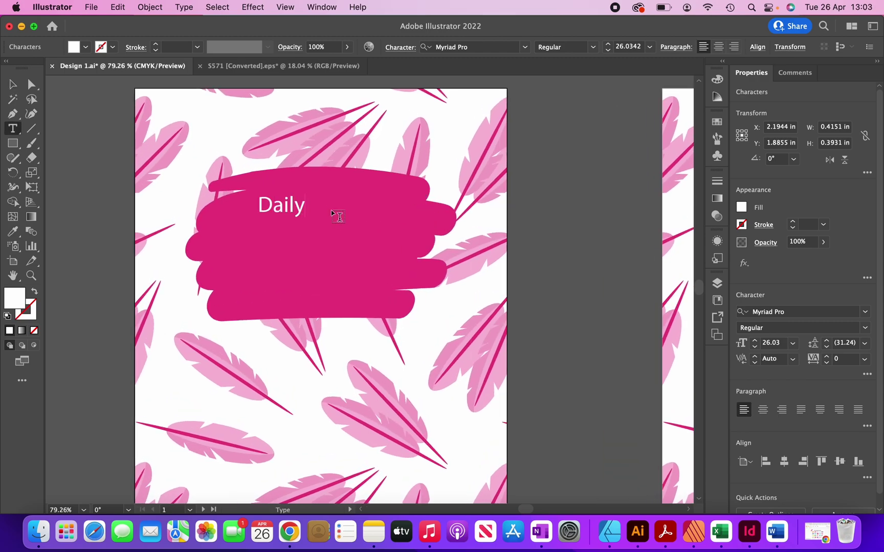
pyautogui.click(13, 84)
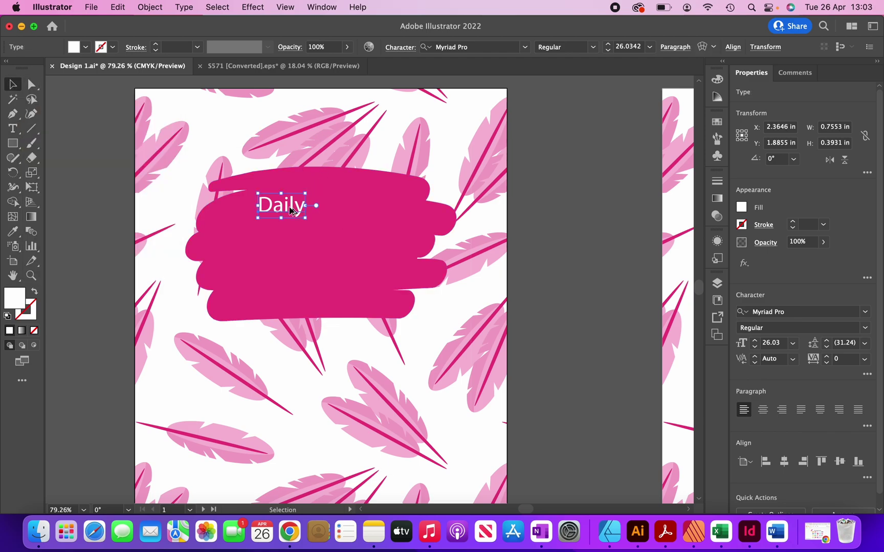
pyautogui.moveTo(289, 212); pyautogui.dragTo(290, 243)
pyautogui.doubleClick(285, 238)
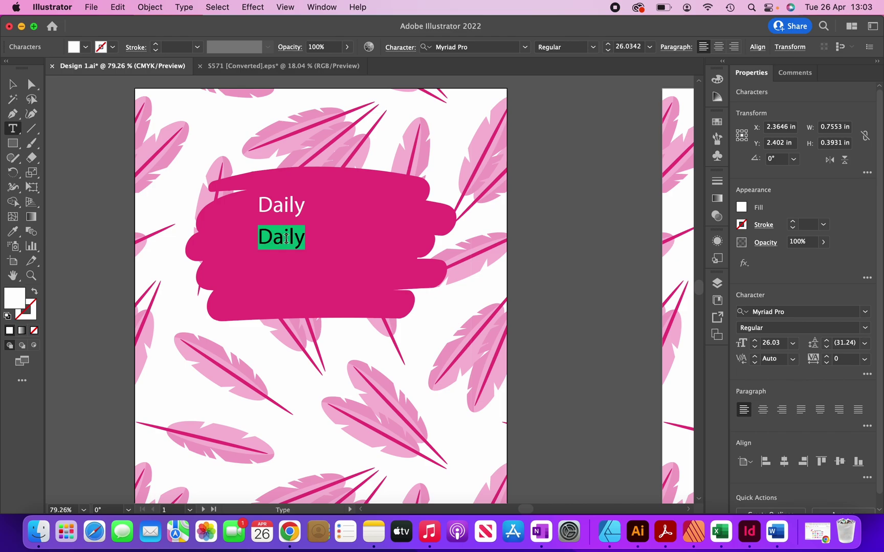
pyautogui.write('Wellness')
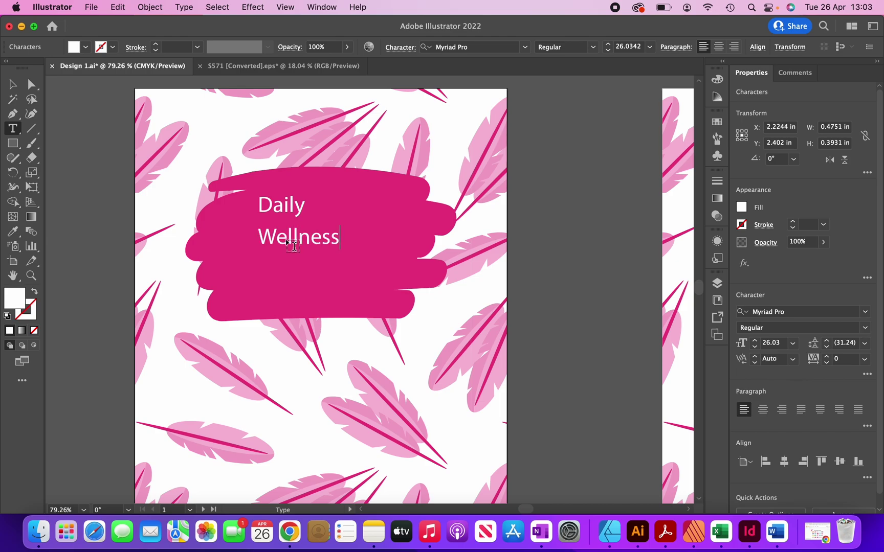
pyautogui.press('Escape')
# Step: Duplicate the Wellness line below itself and change the copy's text to Journal
pyautogui.moveTo(306, 237); pyautogui.dragTo(307, 267)
pyautogui.doubleClick(307, 267)
pyautogui.doubleClick(306, 267)
pyautogui.write('Journal')
pyautogui.press('Escape')
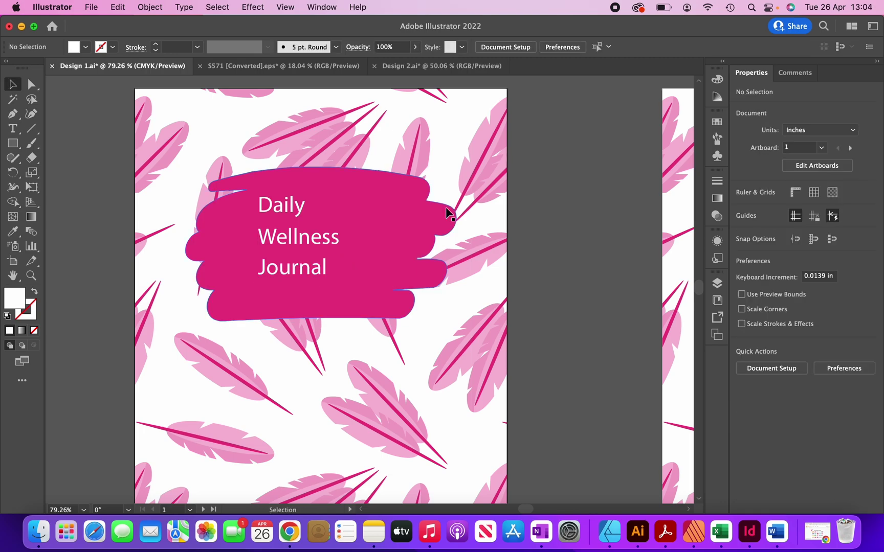
# Step: Set the font of the Daily, Wellness and Journal text lines to RainbowHeart
pyautogui.click(282, 207)
pyautogui.keyDown('shift'); pyautogui.click(291, 243); pyautogui.keyUp('shift')
pyautogui.keyDown('shift'); pyautogui.click(296, 274); pyautogui.keyUp('shift')
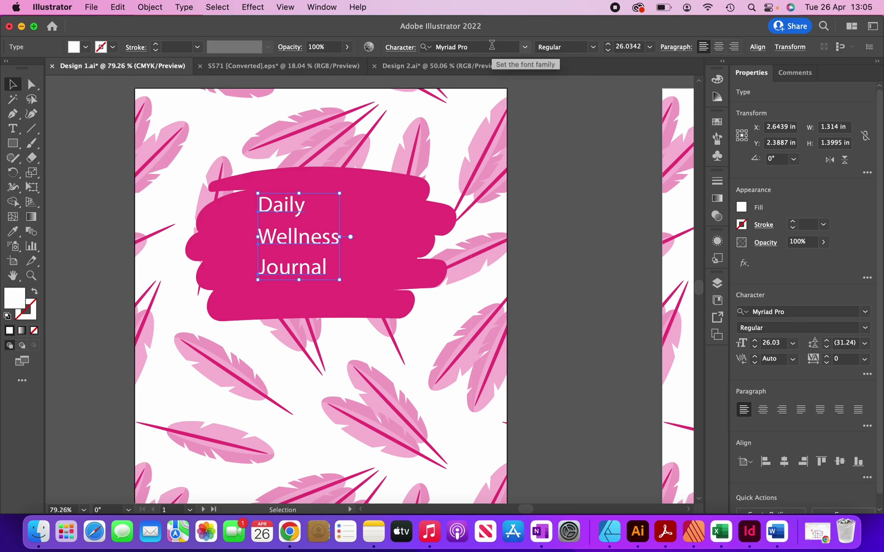
pyautogui.click(467, 45)
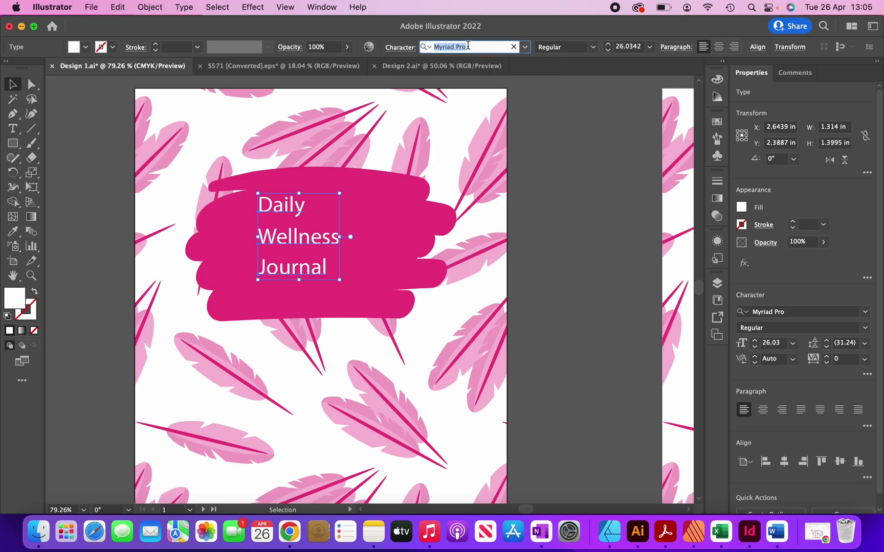
pyautogui.write('r')
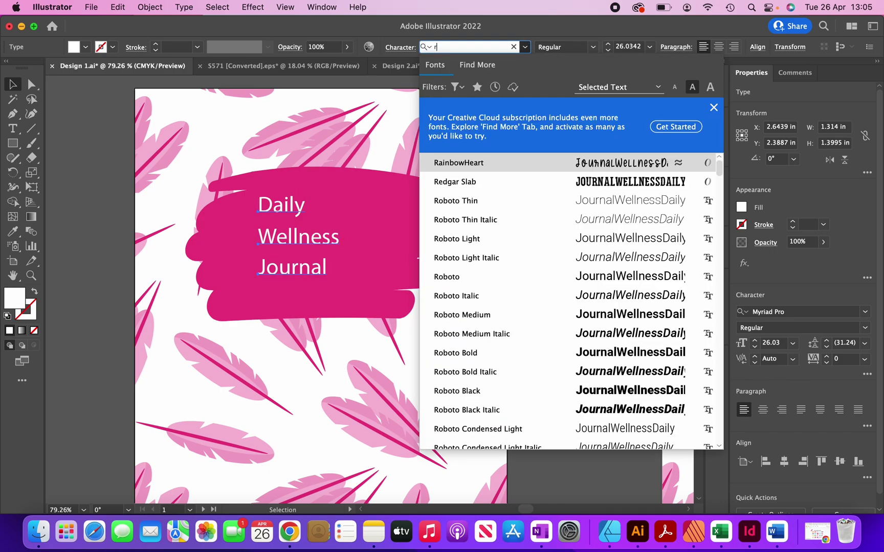
pyautogui.write('ain')
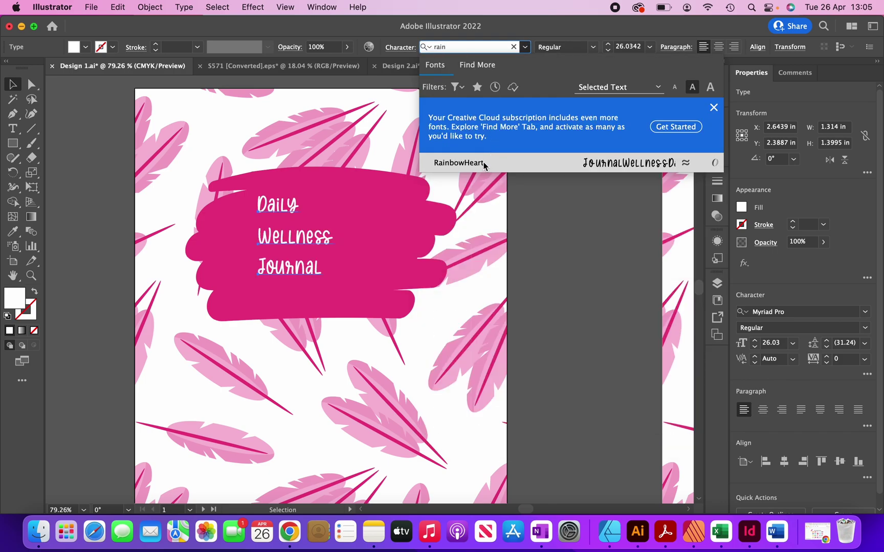
pyautogui.click(482, 164)
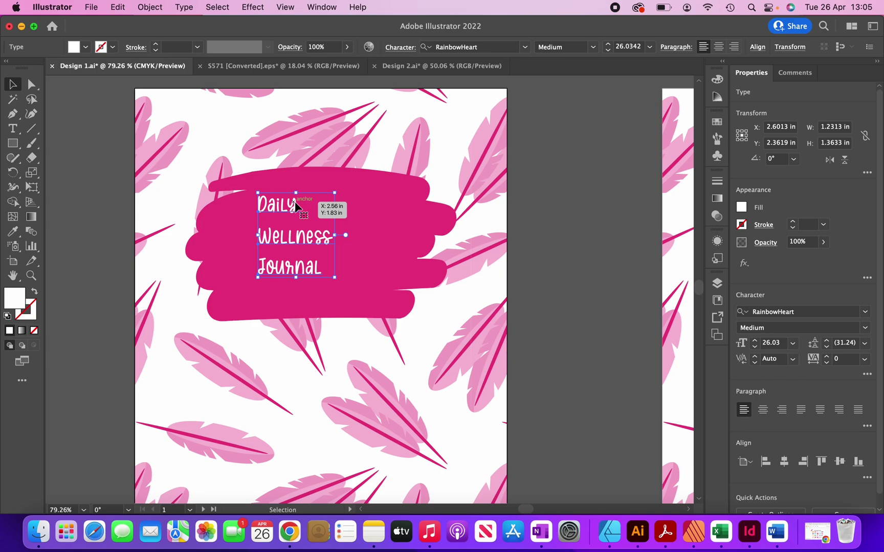
pyautogui.click(641, 149)
# Step: Centre Daily near the top of the brush stroke and enlarge Wellness and Journal to about 64 pt beneath it
pyautogui.moveTo(287, 210); pyautogui.dragTo(326, 203)
pyautogui.click(266, 236)
pyautogui.moveTo(333, 271); pyautogui.dragTo(464, 354)
pyautogui.moveTo(353, 256); pyautogui.dragTo(324, 241)
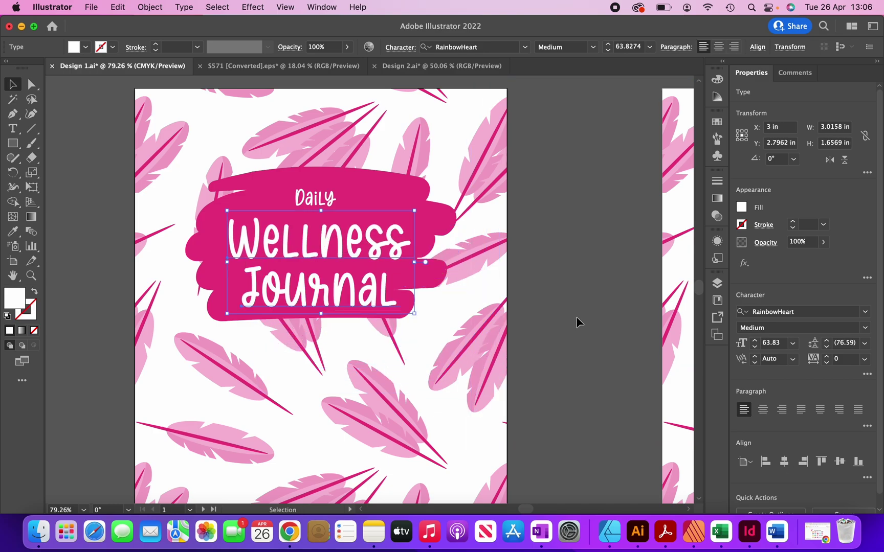
# Step: Nudge Wellness and Journal up closer to Daily and flatten the brush stroke slightly to fit the title
pyautogui.press('Up')
pyautogui.press('Up')
pyautogui.press('Up')
pyautogui.press('Up')
pyautogui.press('Up')
pyautogui.press('Up')
pyautogui.press('Up')
pyautogui.press('Up')
pyautogui.press('Up')
pyautogui.press('Up')
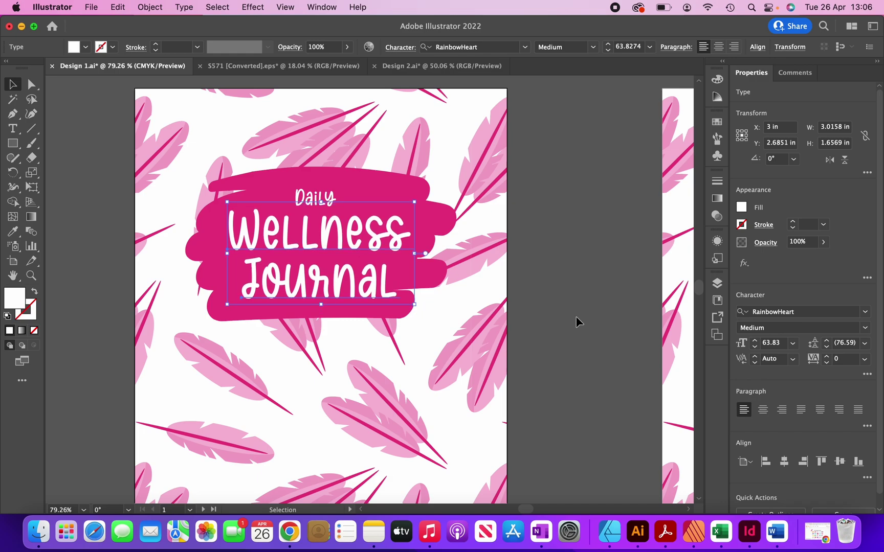
pyautogui.click(576, 321)
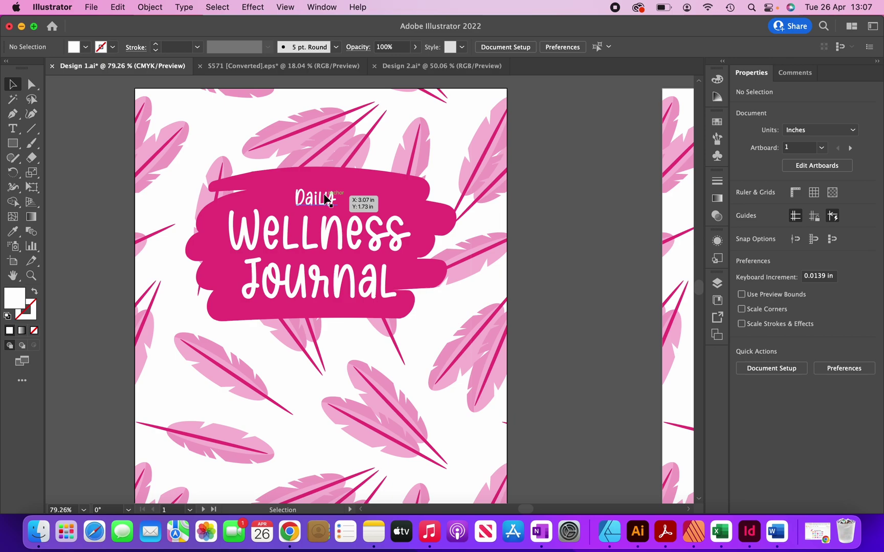
pyautogui.press('cmd+z')
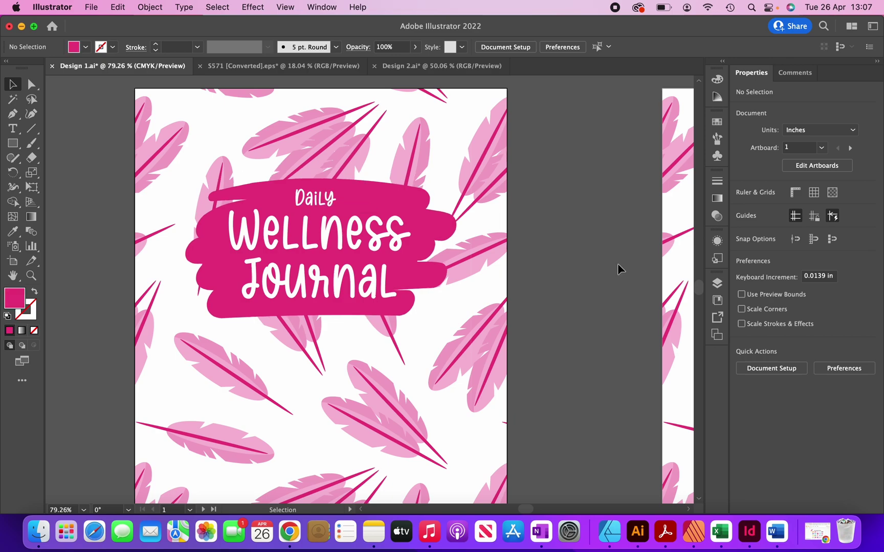
# Step: Apply a Drop Shadow to all three title lines with Multiply mode, 30% opacity, and 0.01 in offsets and blur
pyautogui.click(331, 201)
pyautogui.keyDown('shift'); pyautogui.click(340, 233); pyautogui.keyUp('shift')
pyautogui.keyDown('shift'); pyautogui.click(338, 278); pyautogui.keyUp('shift')
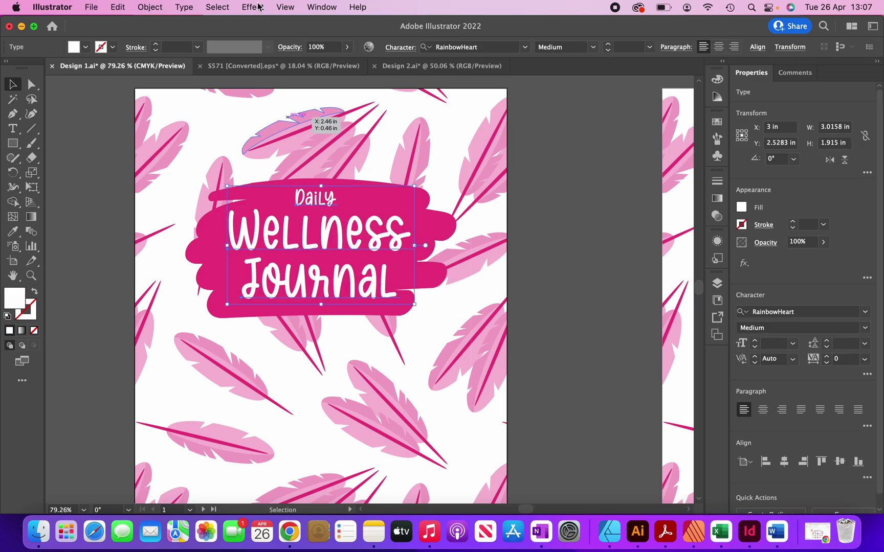
pyautogui.click(259, 7)
pyautogui.moveTo(292, 188)
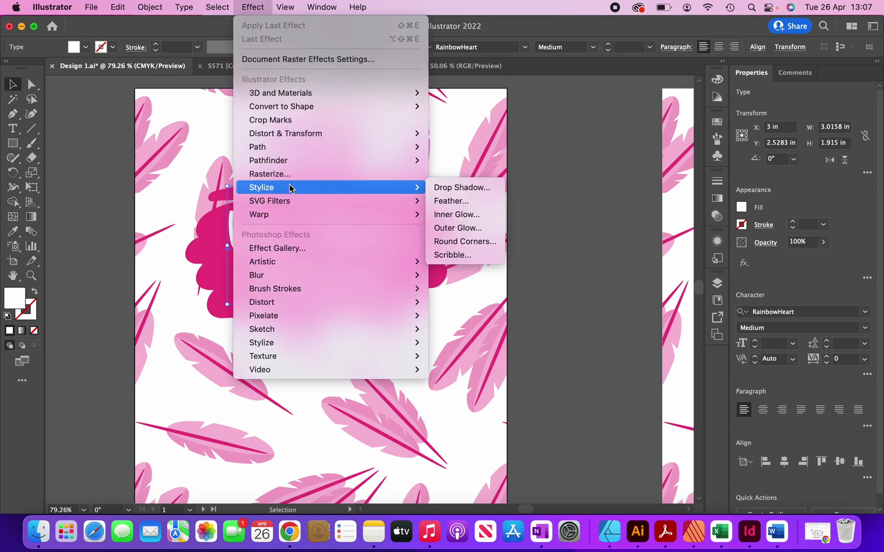
pyautogui.click(474, 187)
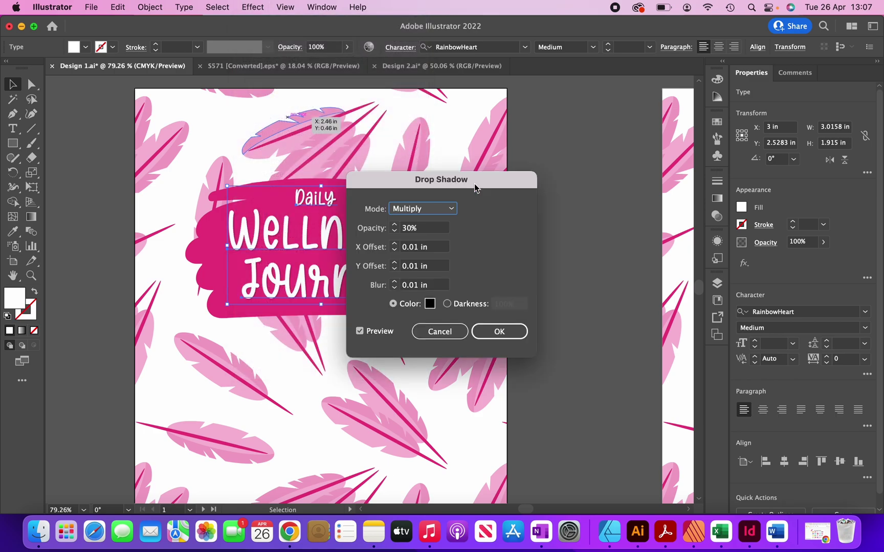
pyautogui.moveTo(460, 185); pyautogui.dragTo(555, 184)
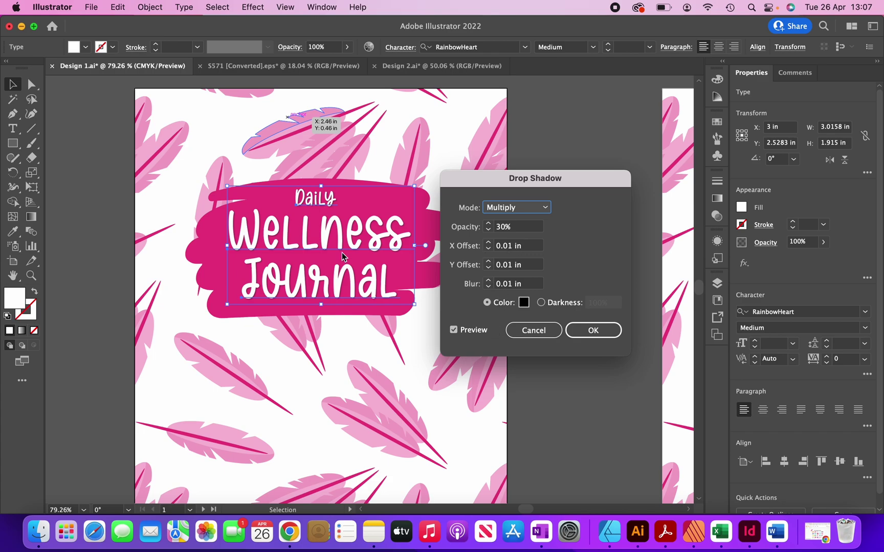
pyautogui.click(588, 338)
# Step: Check the title's shadow up close, then select all the artwork on the first artboard and group it
pyautogui.scroll(5, 369, 253)
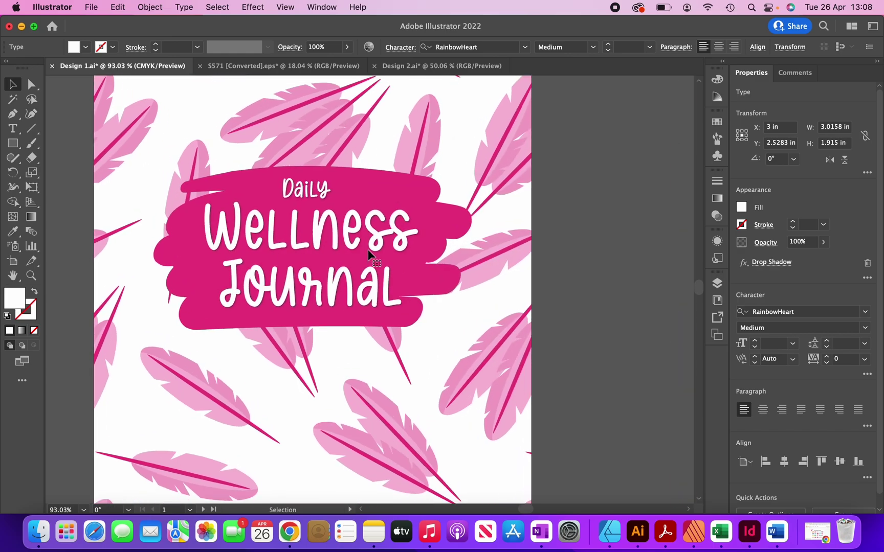
pyautogui.scroll(1, 369, 253)
pyautogui.click(428, 206)
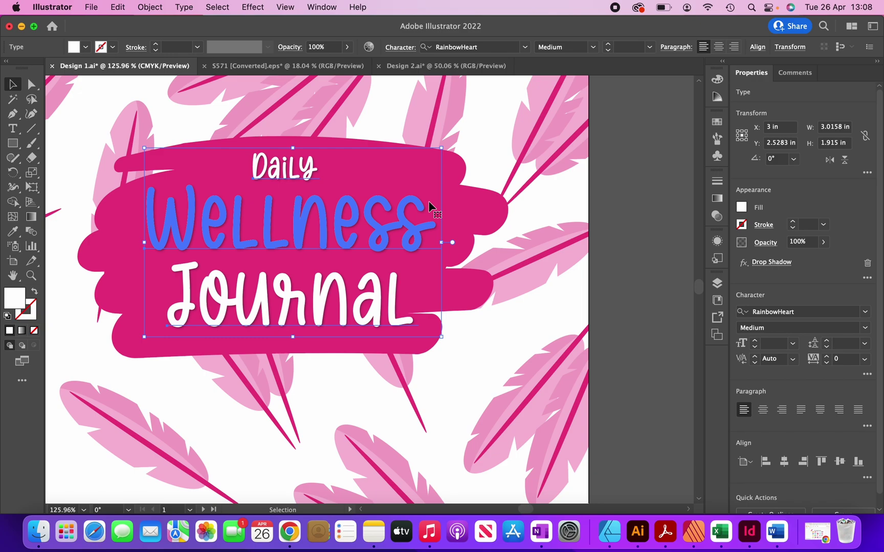
pyautogui.scroll(-10, 466, 331)
pyautogui.click(467, 331)
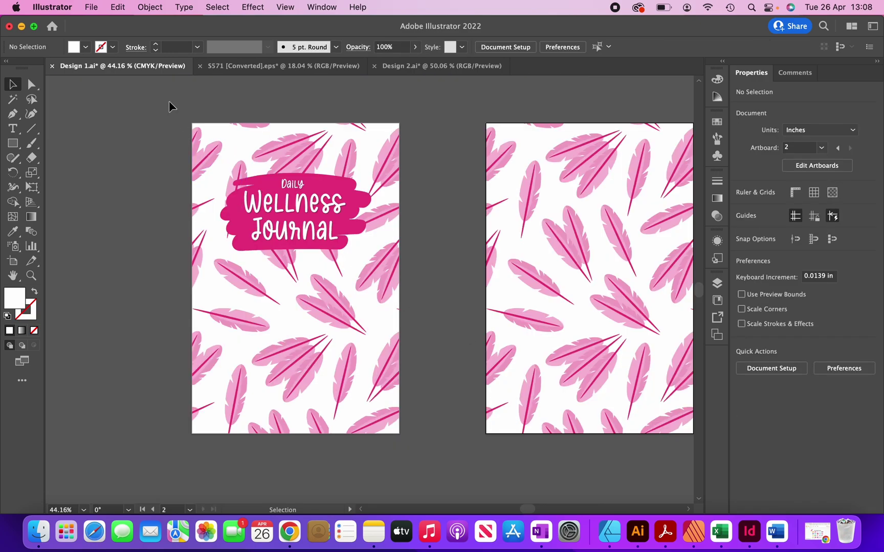
pyautogui.moveTo(172, 106); pyautogui.dragTo(436, 454)
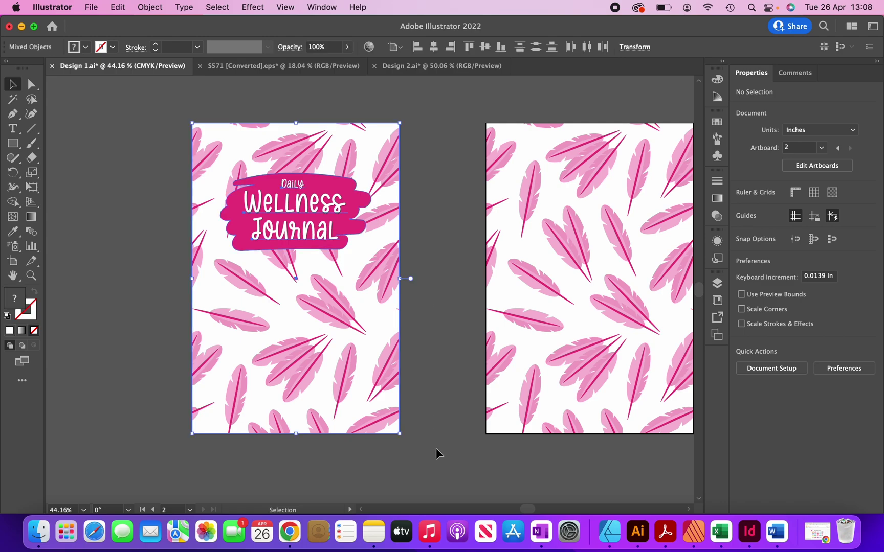
pyautogui.press('a')
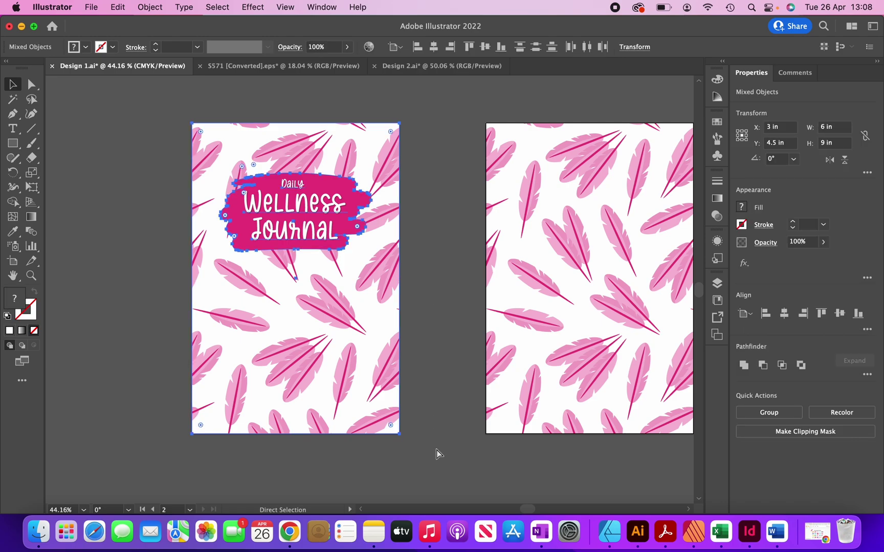
pyautogui.press('v')
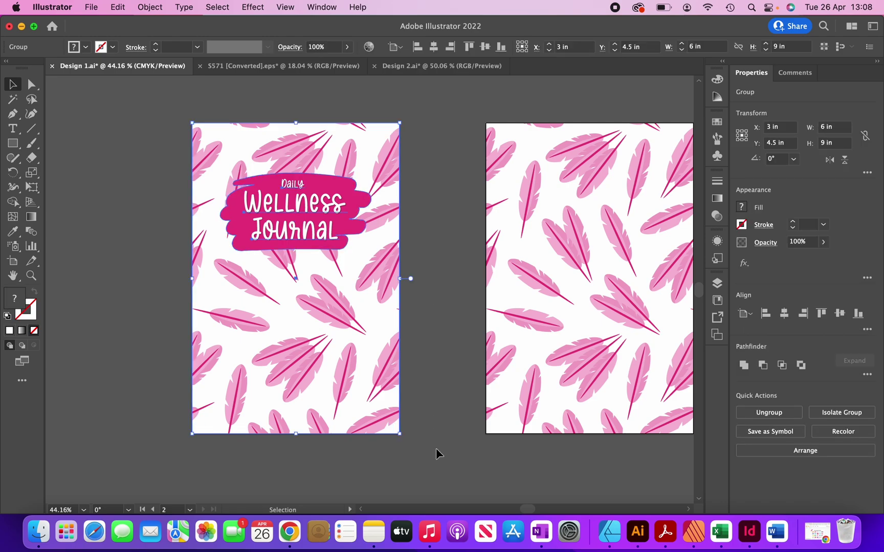
pyautogui.scroll(-3, 436, 448)
pyautogui.click(436, 448)
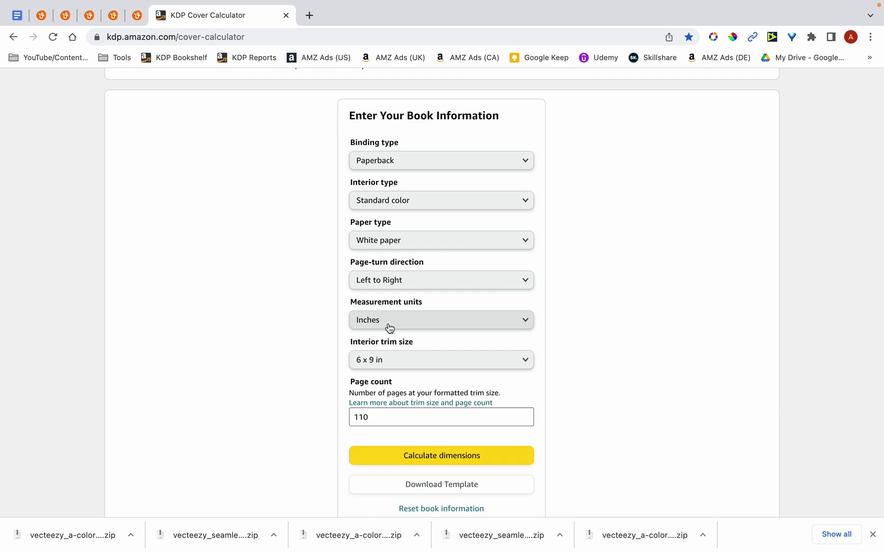
# Step: Switch to the KDP Cover Calculator in the browser and calculate dimensions for the 110-page, 6 x 9 in standard color paperback
pyautogui.scroll(-1, 415, 428)
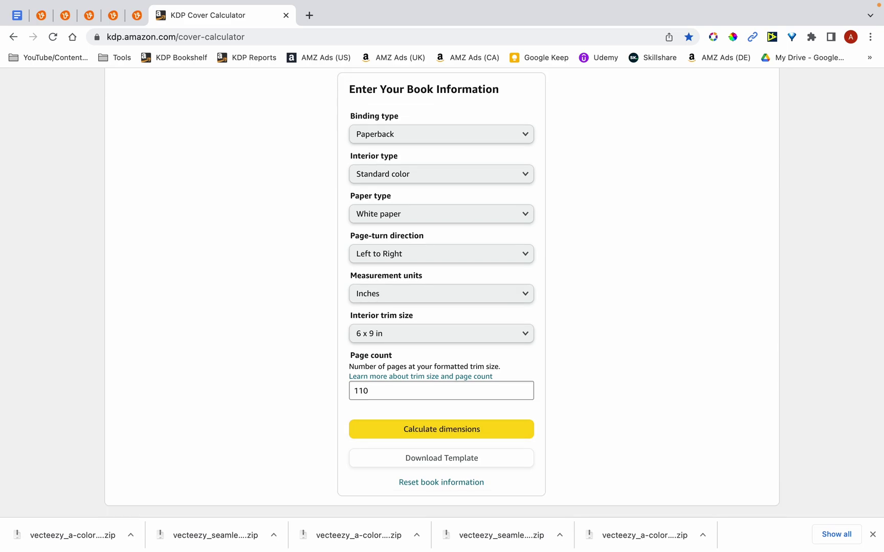
pyautogui.click(419, 431)
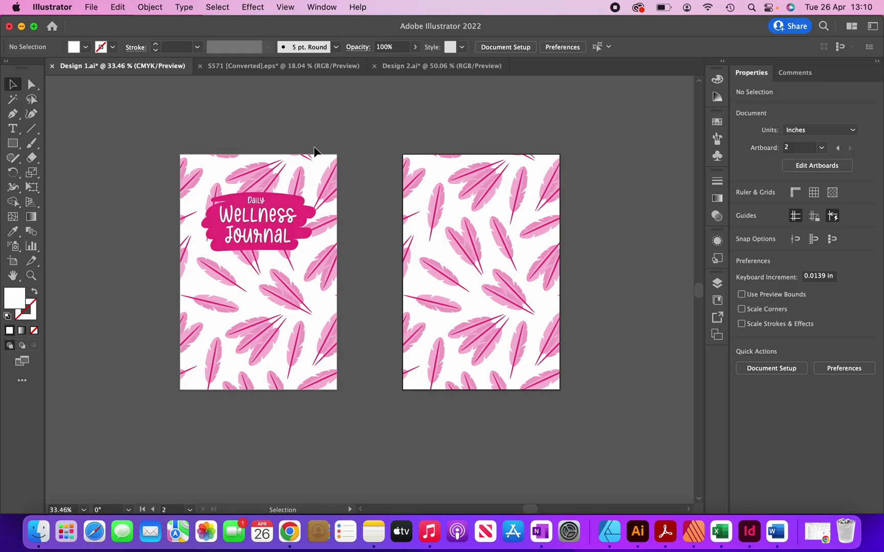
# Step: Back in Illustrator, place the PNG from the PAPERBACK_6.000x9.0 template folder as a linked image in the empty area beside the second artboard
pyautogui.click(92, 8)
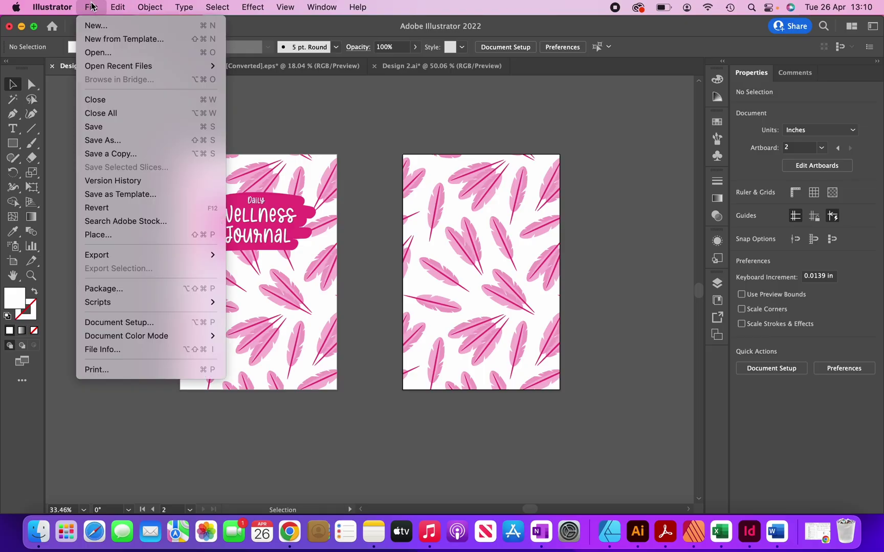
pyautogui.click(147, 236)
pyautogui.click(327, 137)
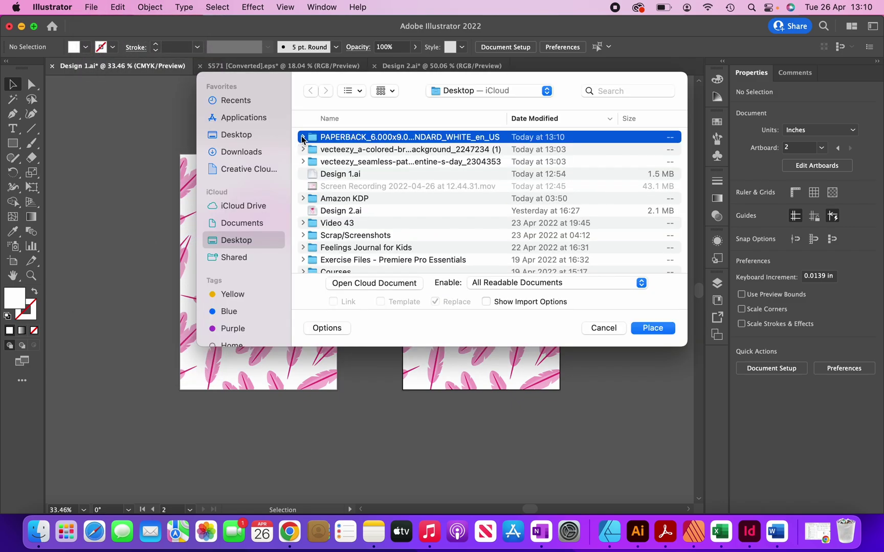
pyautogui.click(303, 137)
pyautogui.click(362, 161)
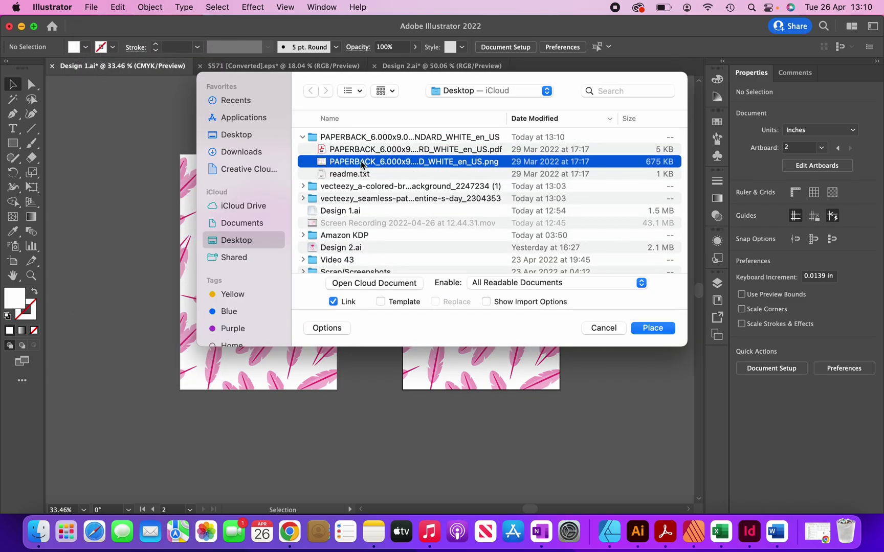
pyautogui.click(653, 328)
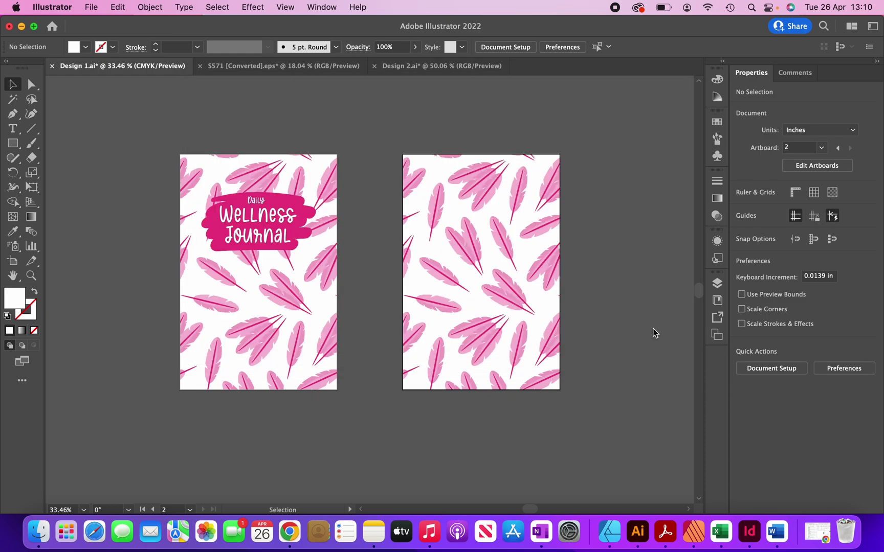
pyautogui.hscroll(10, 429, 261)
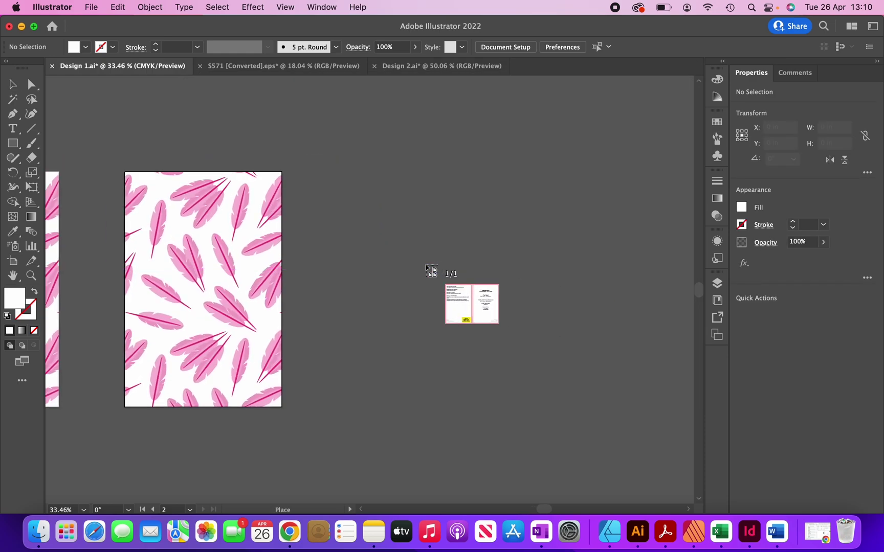
pyautogui.hscroll(6, 429, 268)
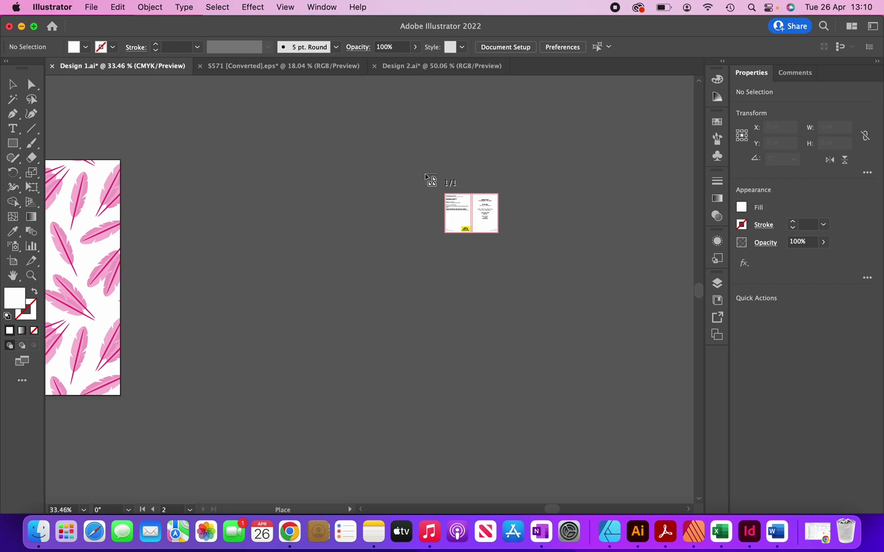
pyautogui.click(425, 175)
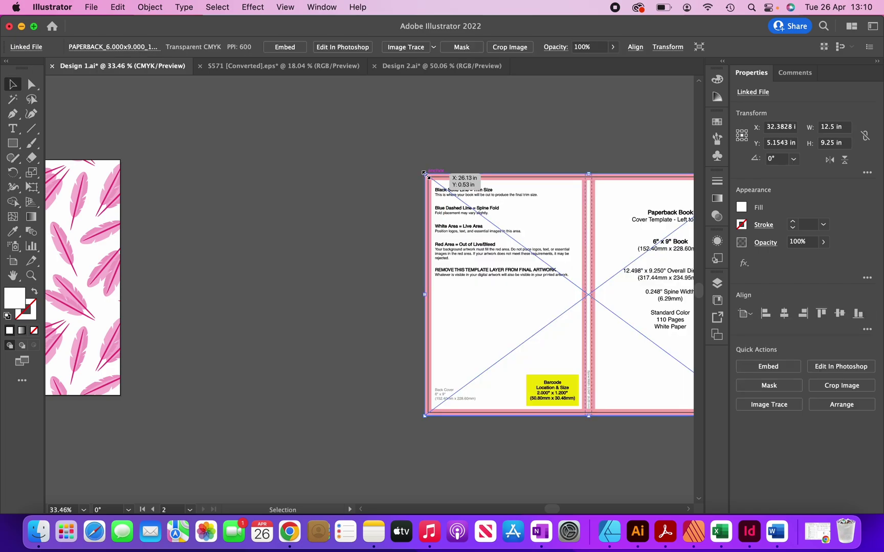
pyautogui.hscroll(2, 425, 177)
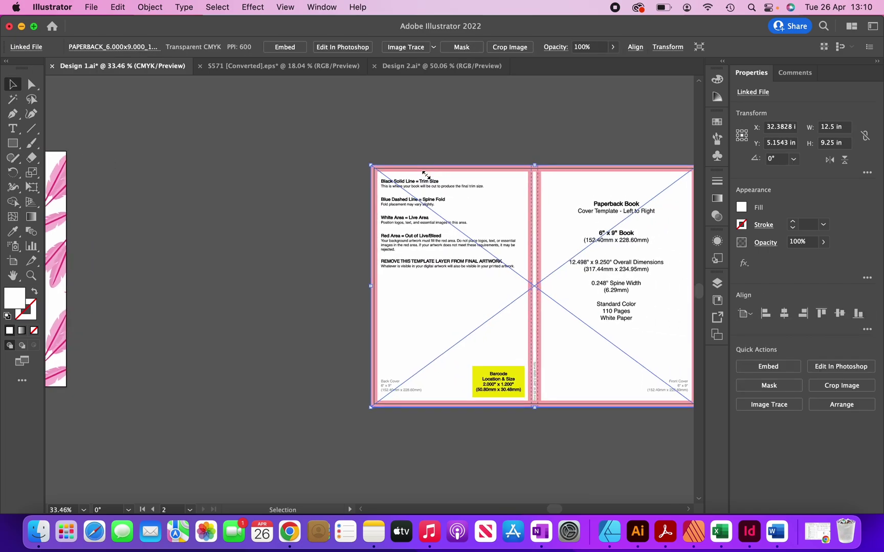
# Step: Embed the linked KDP template image in the document and deselect it
pyautogui.click(285, 47)
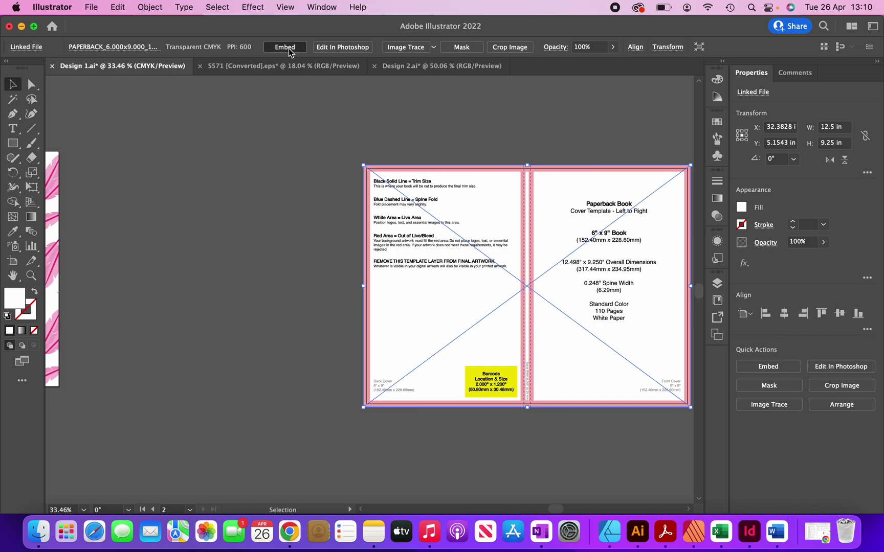
pyautogui.click(331, 122)
pyautogui.scroll(2, 331, 123)
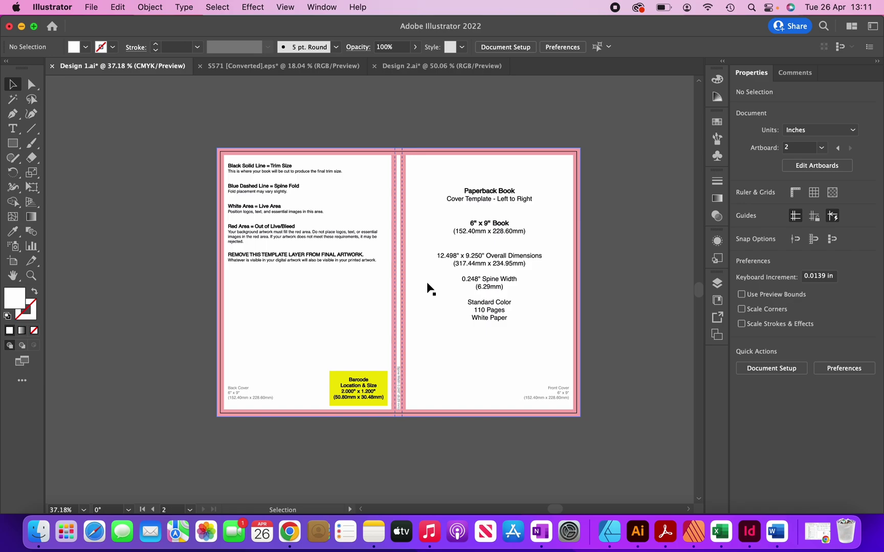
# Step: Create a third artboard fitted to the KDP template image and set its width to 12.498 in
pyautogui.click(494, 48)
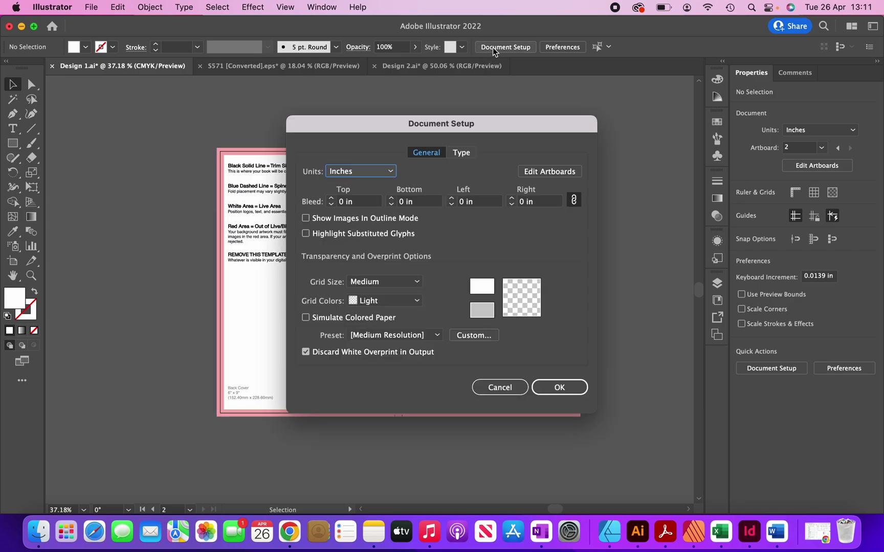
pyautogui.click(539, 168)
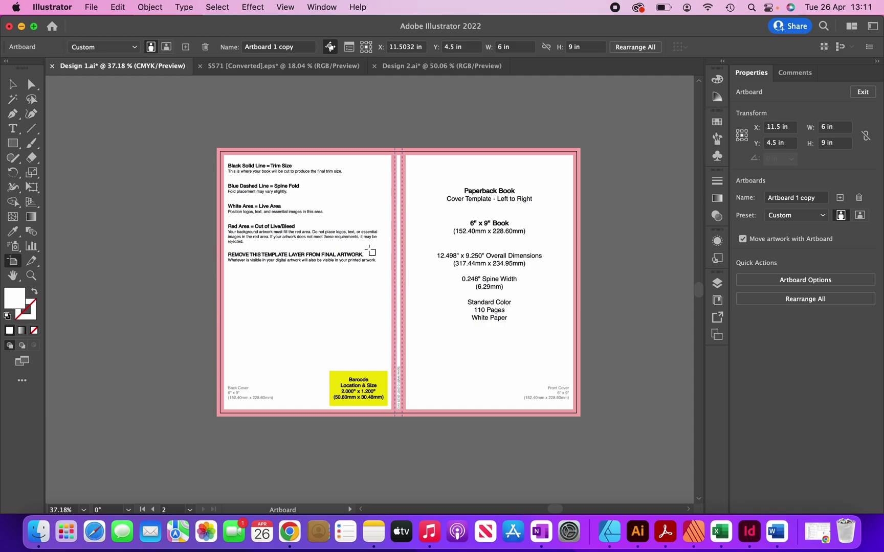
pyautogui.click(369, 250)
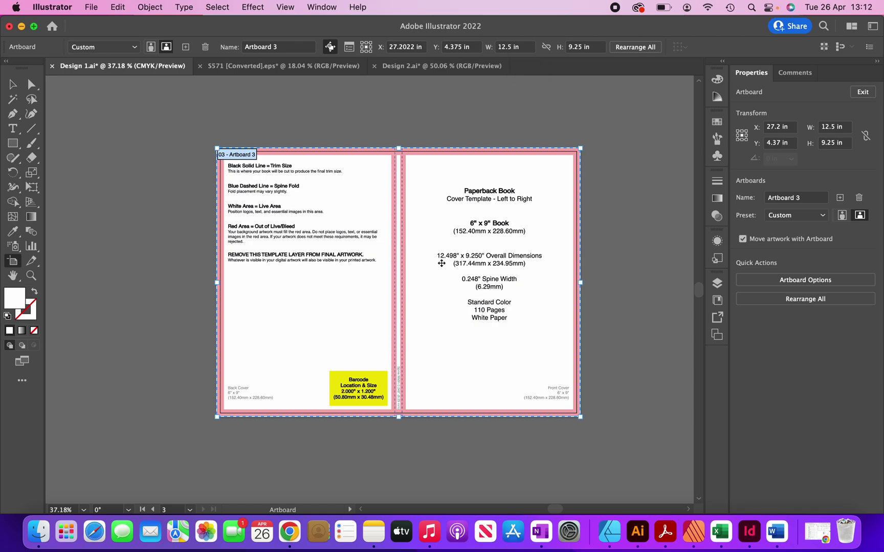
pyautogui.click(507, 47)
pyautogui.press('BackSpace')
pyautogui.write('498')
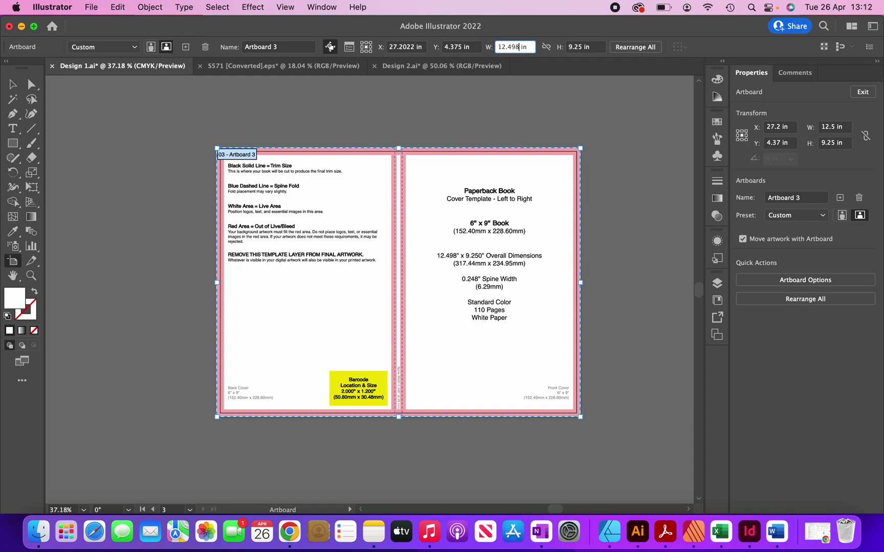
pyautogui.press('Return')
pyautogui.click(13, 84)
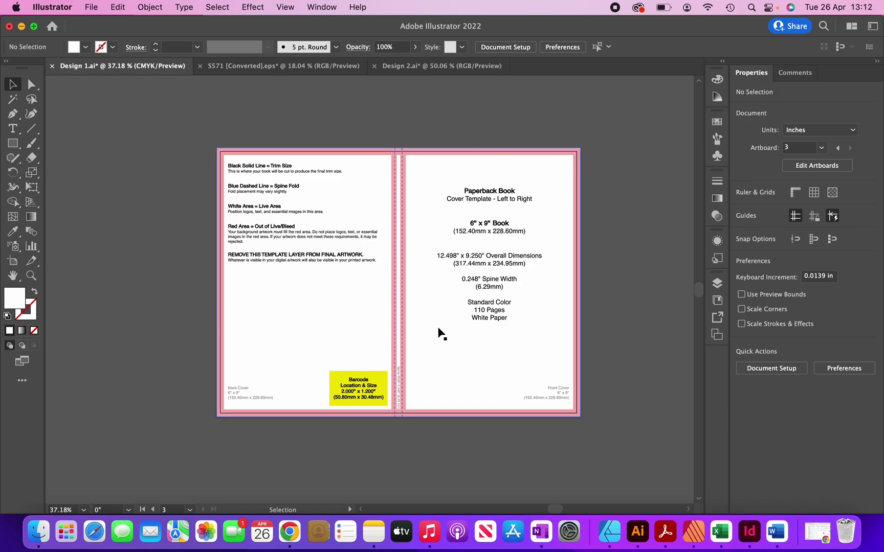
# Step: Lock the KDP template image within Layer 1
pyautogui.click(481, 248)
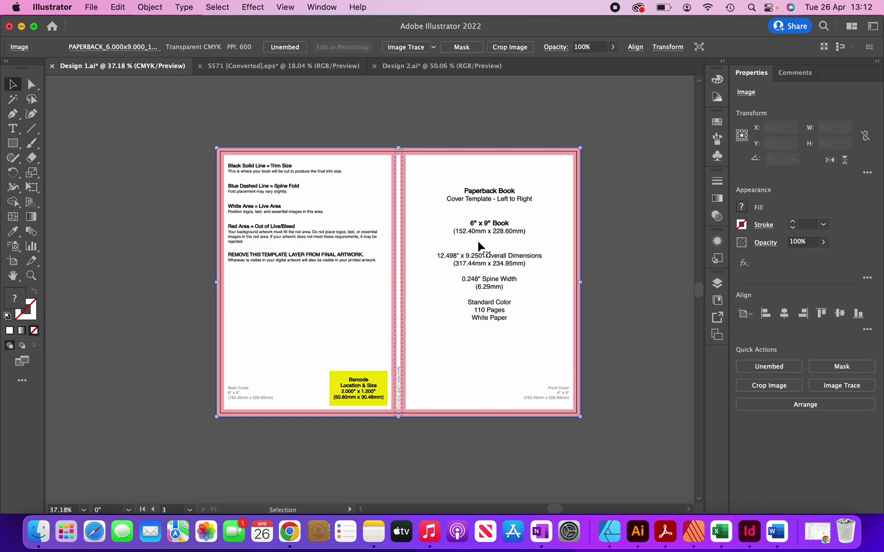
pyautogui.click(718, 286)
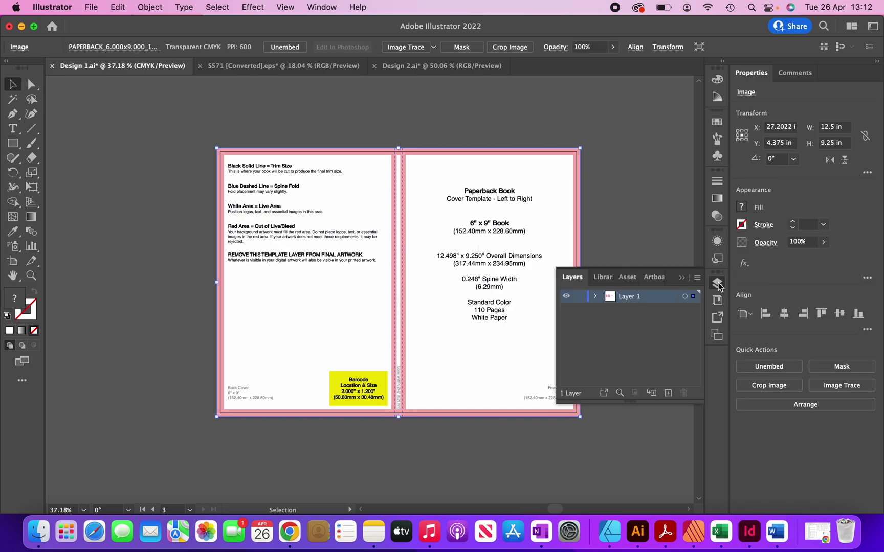
pyautogui.click(595, 297)
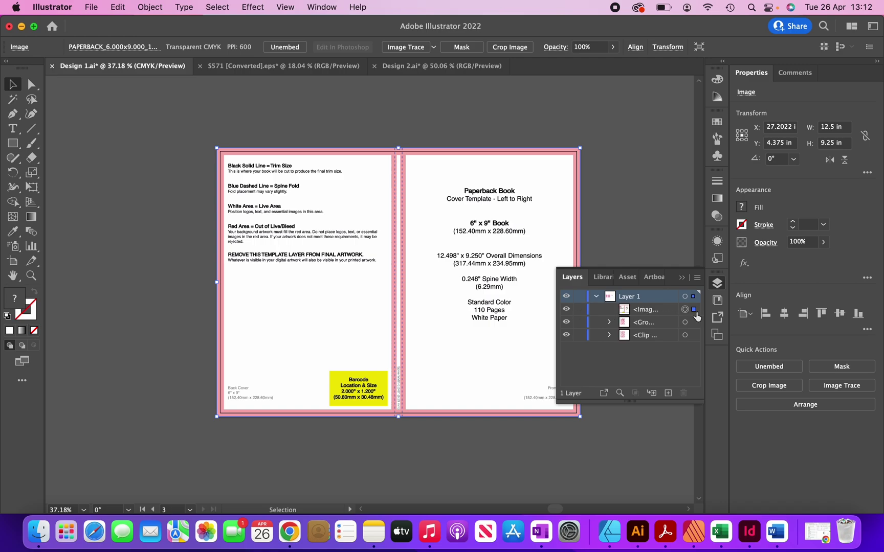
pyautogui.click(579, 310)
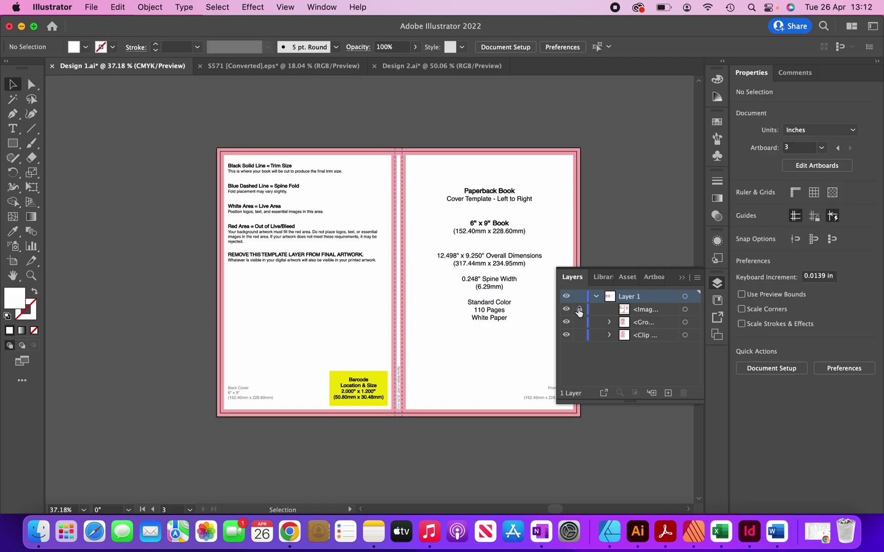
pyautogui.click(682, 278)
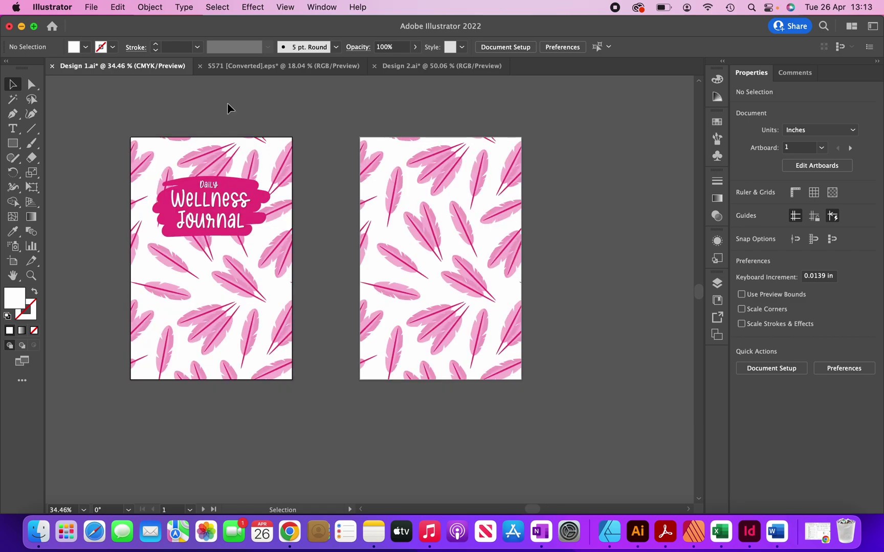
# Step: Copy the grouped front cover from the first artboard onto the template artboard and align it to the artboard's right and top edges
pyautogui.click(215, 176)
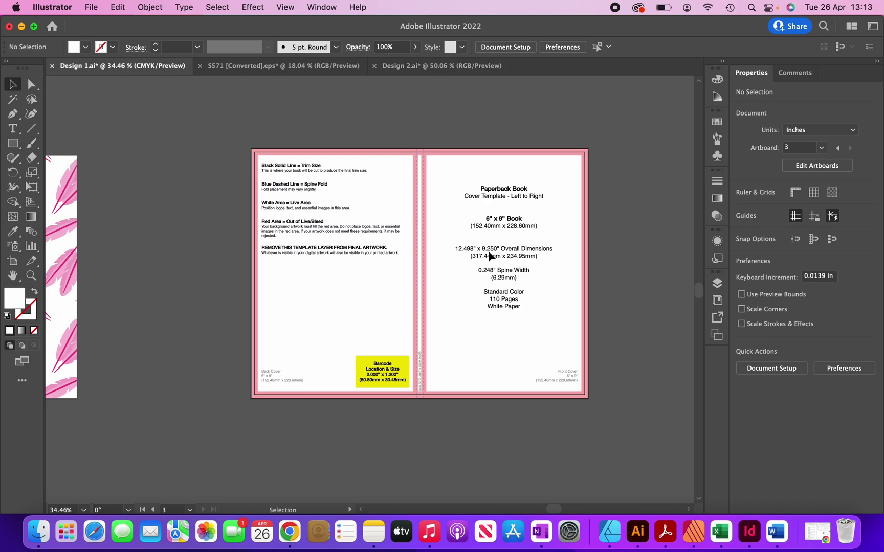
pyautogui.press('a')
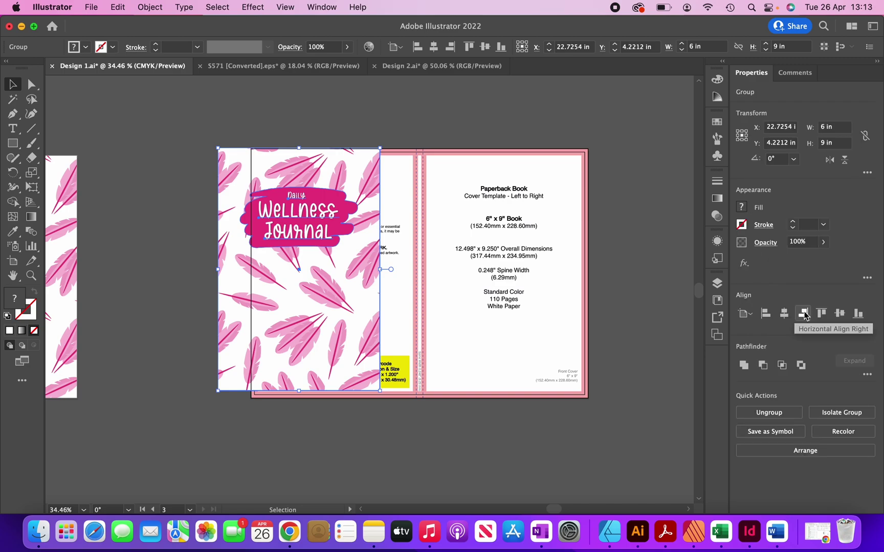
pyautogui.click(804, 314)
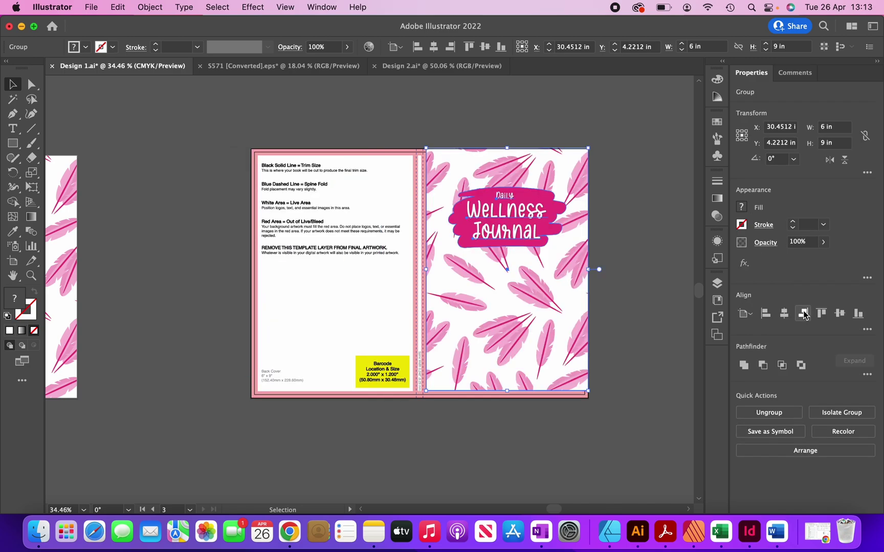
pyautogui.click(820, 315)
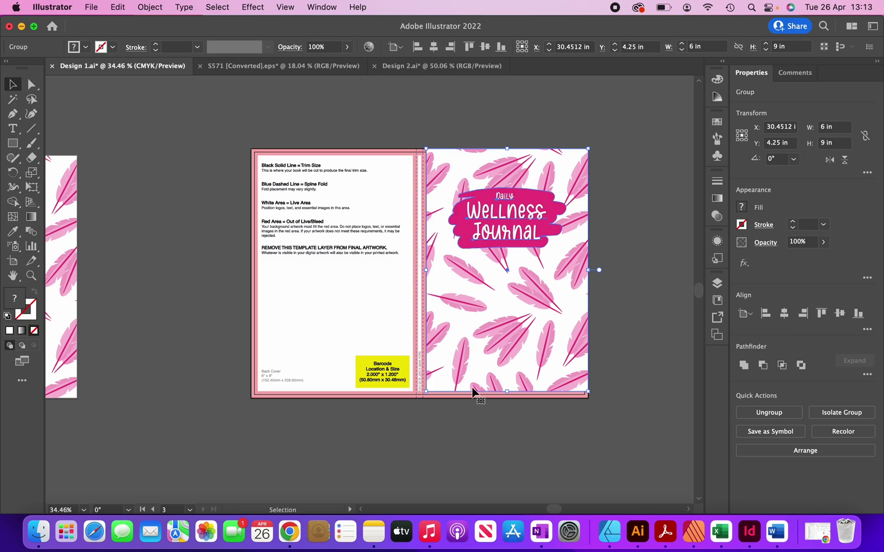
# Step: Enlarge the front cover group from its lower-left corner until it reaches the template artboard's bottom edge
pyautogui.scroll(3, 424, 391)
pyautogui.scroll(2, 426, 392)
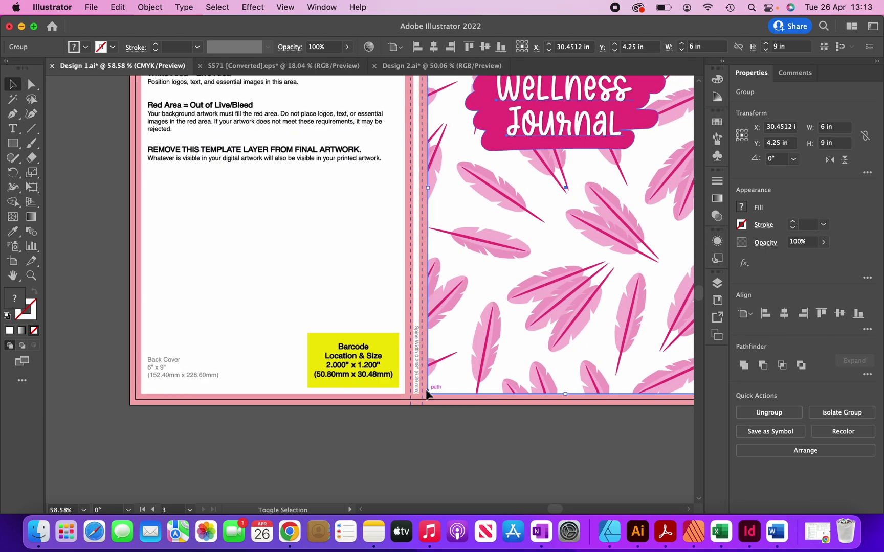
pyautogui.moveTo(429, 395); pyautogui.dragTo(418, 408)
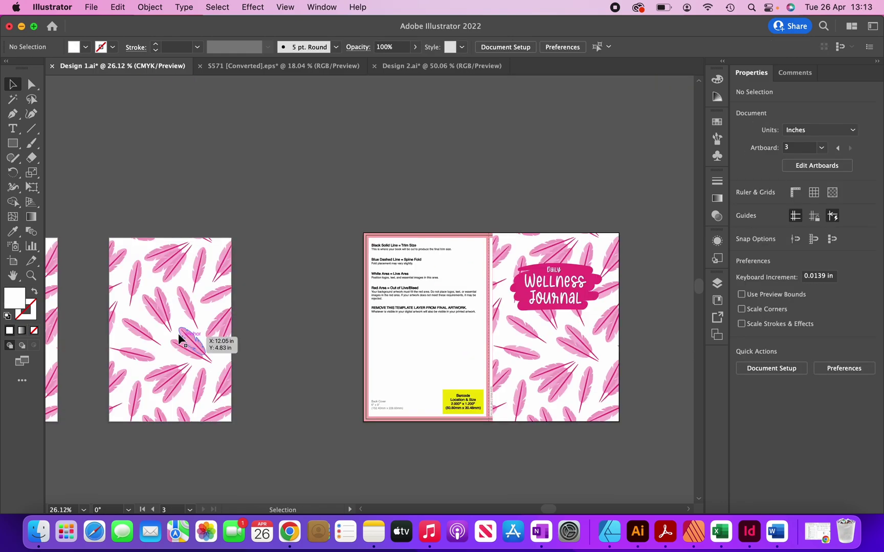
# Step: Copy the plain feather pattern from the second artboard onto the template artboard and align it to the artboard's left and top edges
pyautogui.click(178, 336)
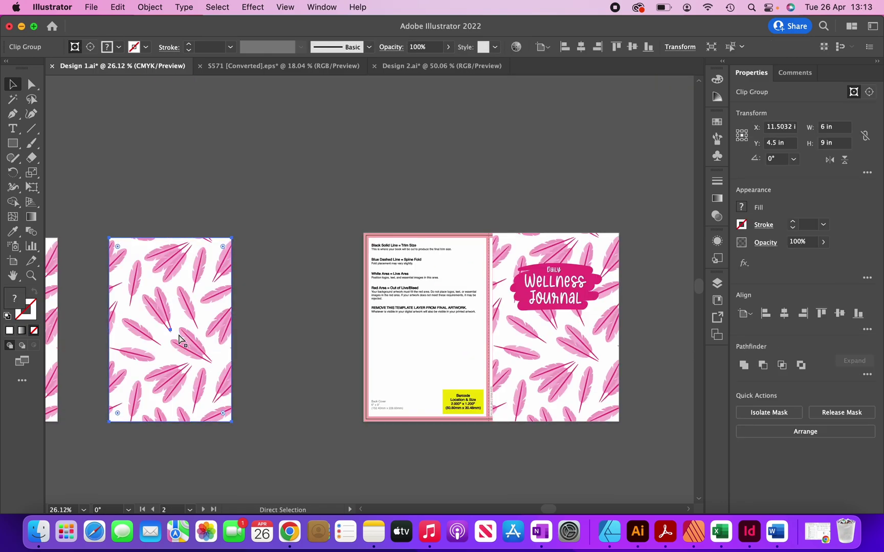
pyautogui.click(384, 294)
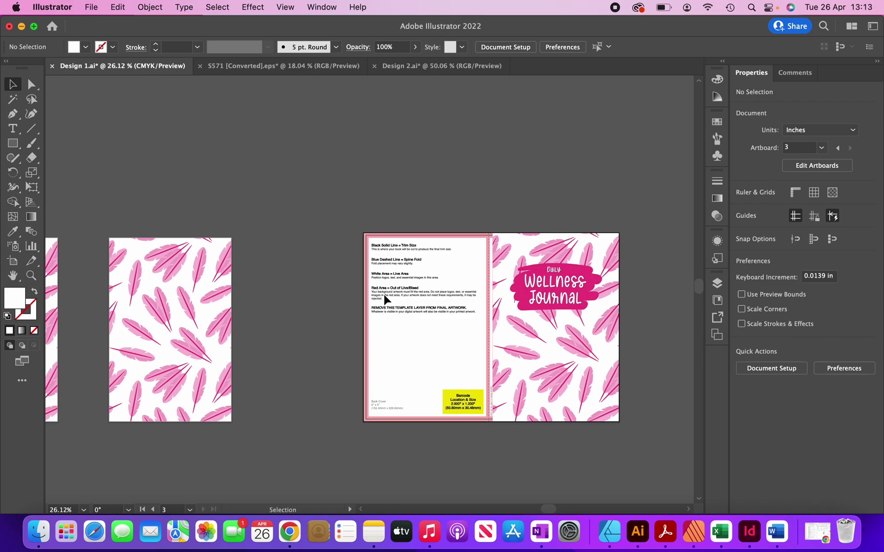
pyautogui.press('super+v')
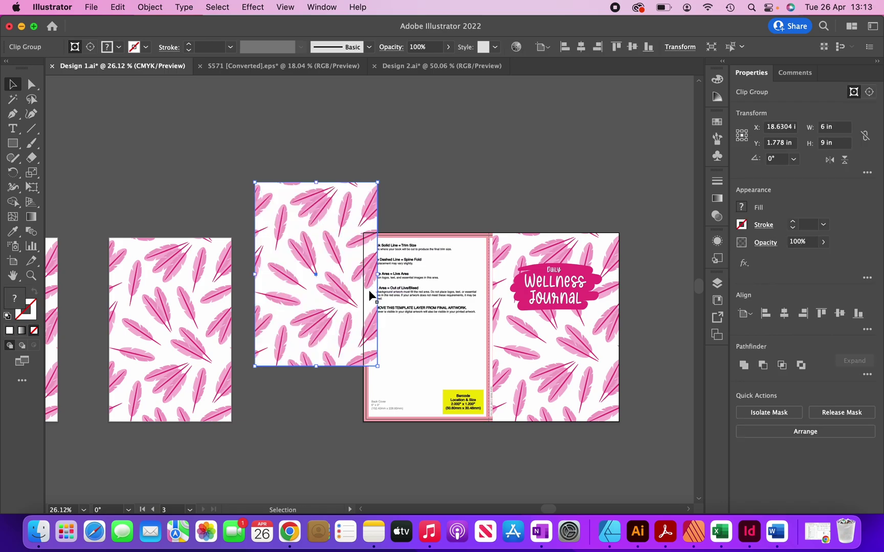
pyautogui.click(766, 314)
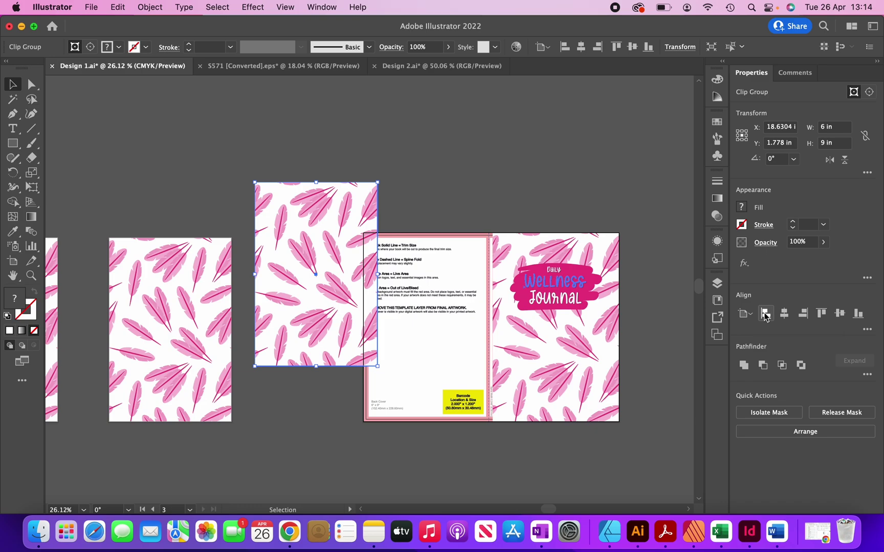
pyautogui.click(822, 313)
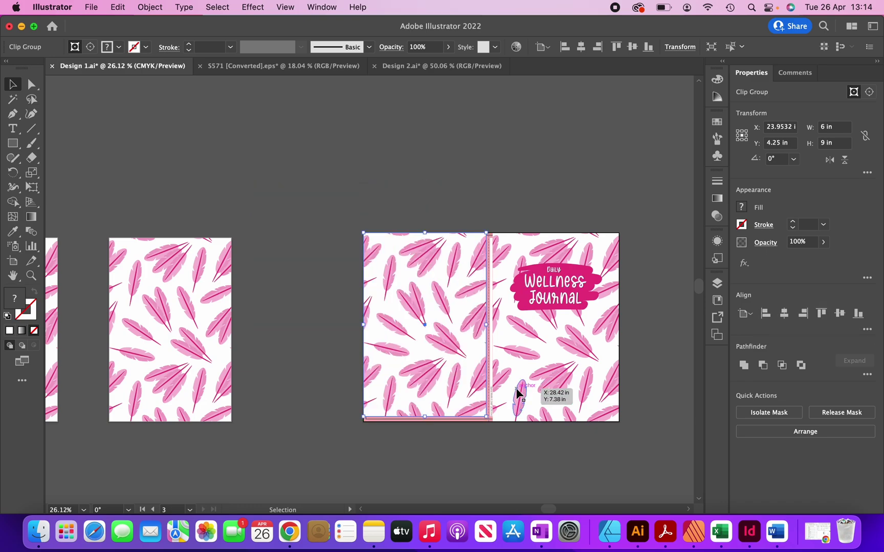
# Step: Enlarge the back cover pattern from its lower-right corner to about 6.17 x 9.25 in, reaching the artboard's bottom edge
pyautogui.scroll(4, 490, 415)
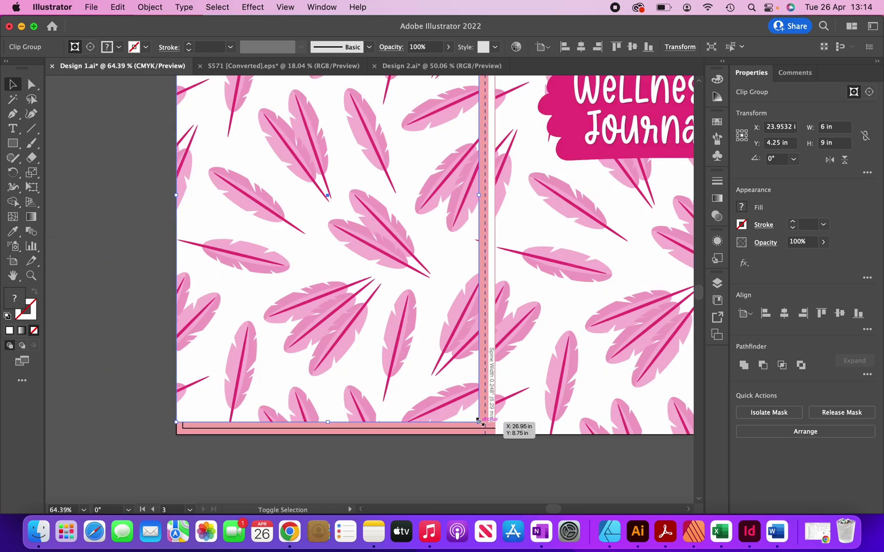
pyautogui.moveTo(479, 421); pyautogui.dragTo(493, 434)
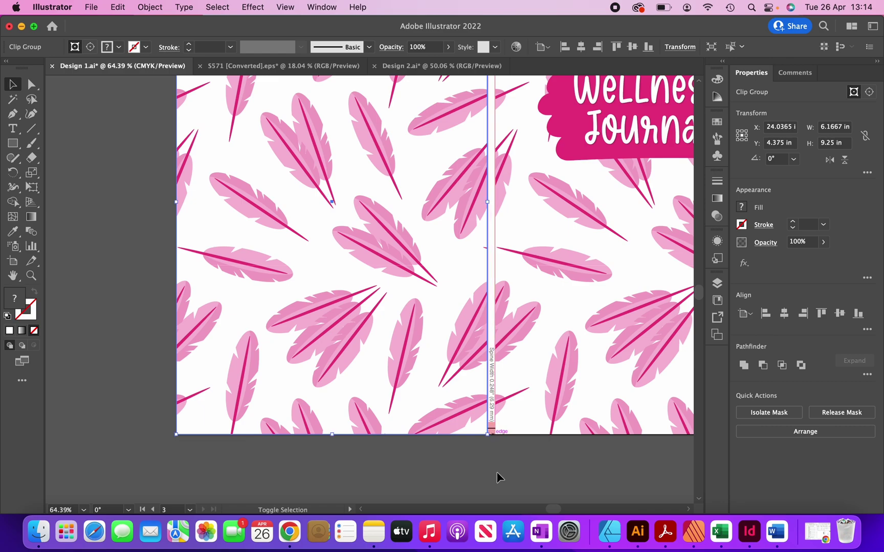
pyautogui.click(496, 472)
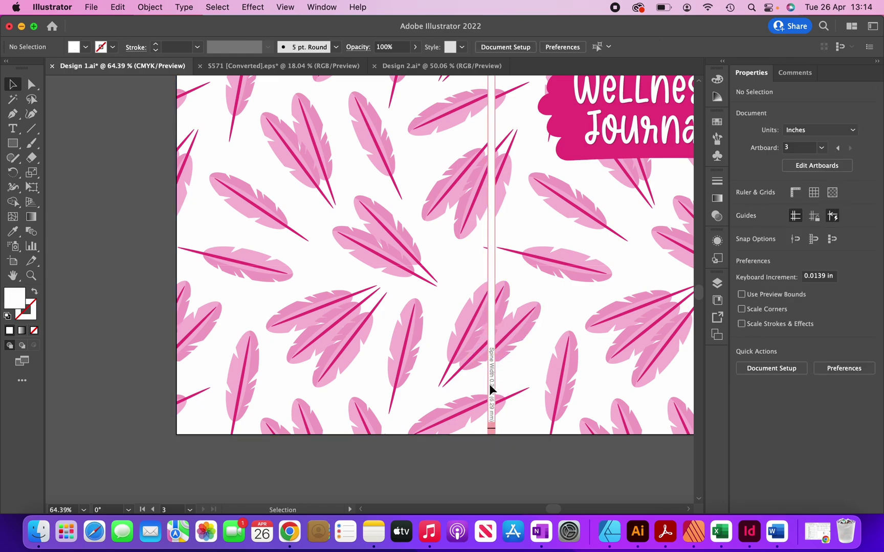
# Step: Draw a rectangle about 0.79 x 10.08 in over the spine and fill it with the title shape's dark pink using the Eyedropper
pyautogui.press('super+0')
pyautogui.click(12, 143)
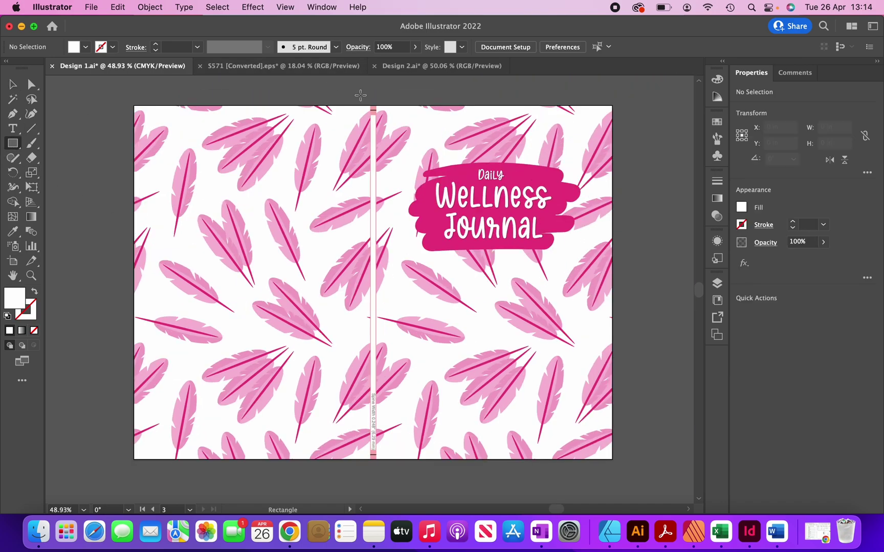
pyautogui.moveTo(361, 94); pyautogui.dragTo(391, 481)
pyautogui.click(13, 231)
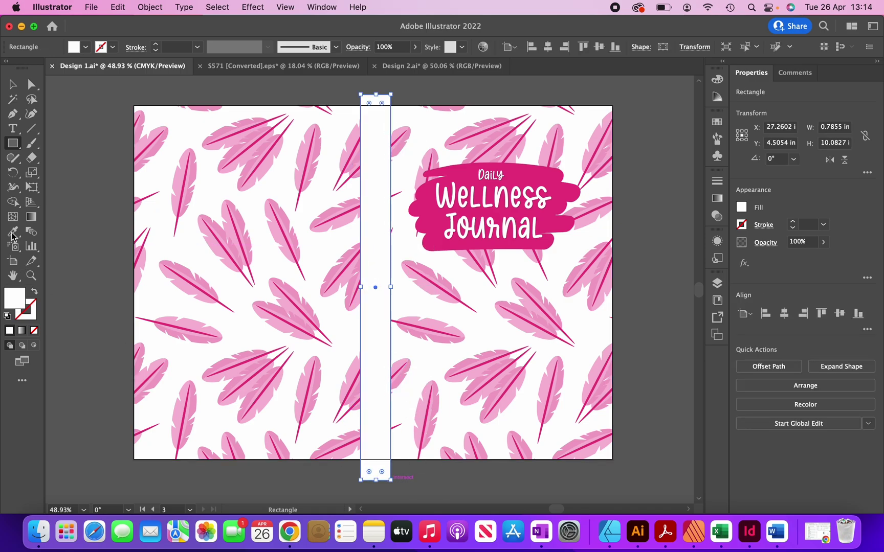
pyautogui.click(550, 170)
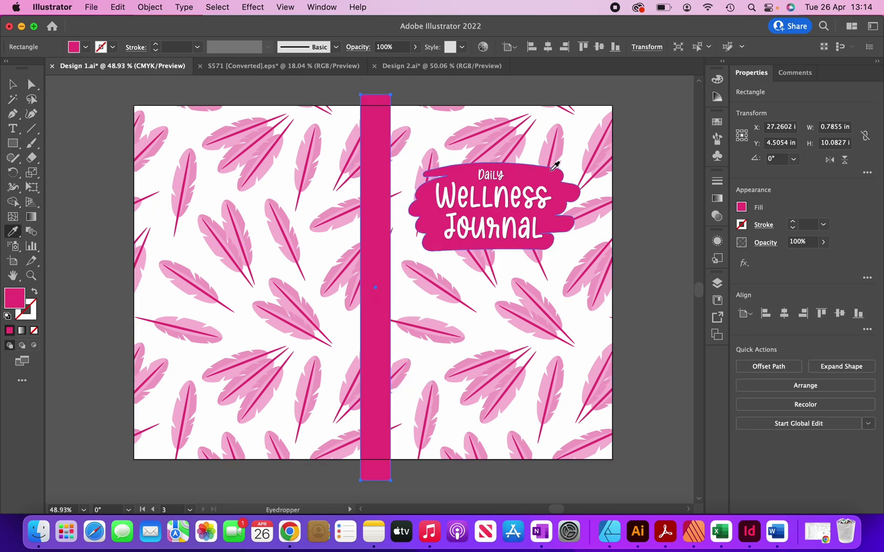
# Step: Set the spine rectangle's width to 0.25 in, then center it horizontally and align it to the top of the artboard
pyautogui.doubleClick(831, 128)
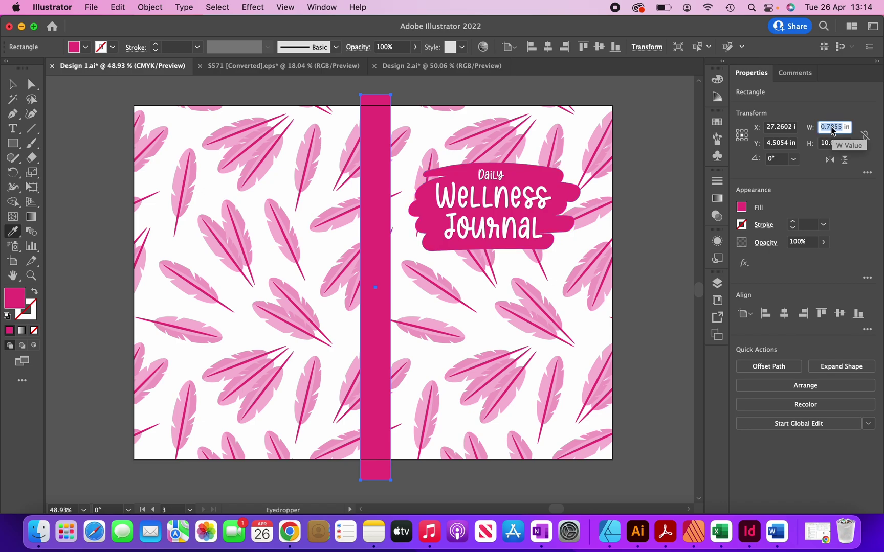
pyautogui.write('0.2')
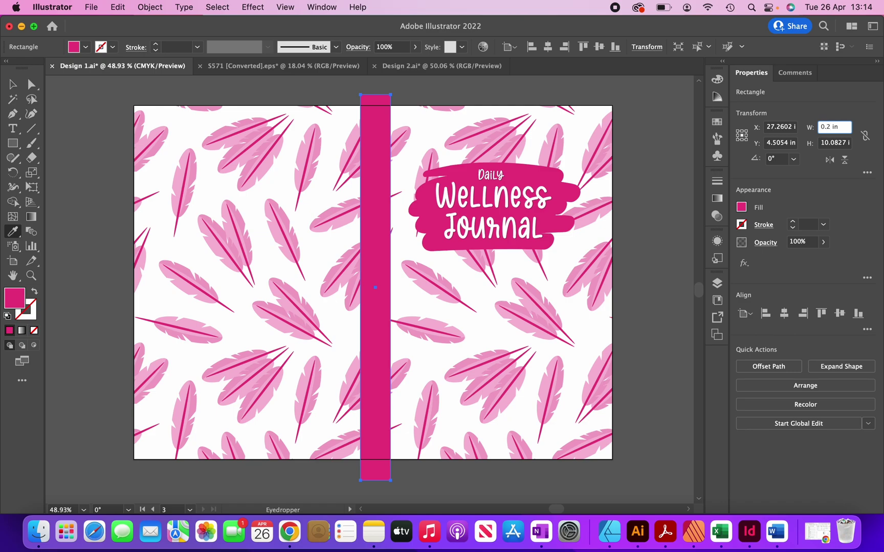
pyautogui.write('5')
pyautogui.press('Return')
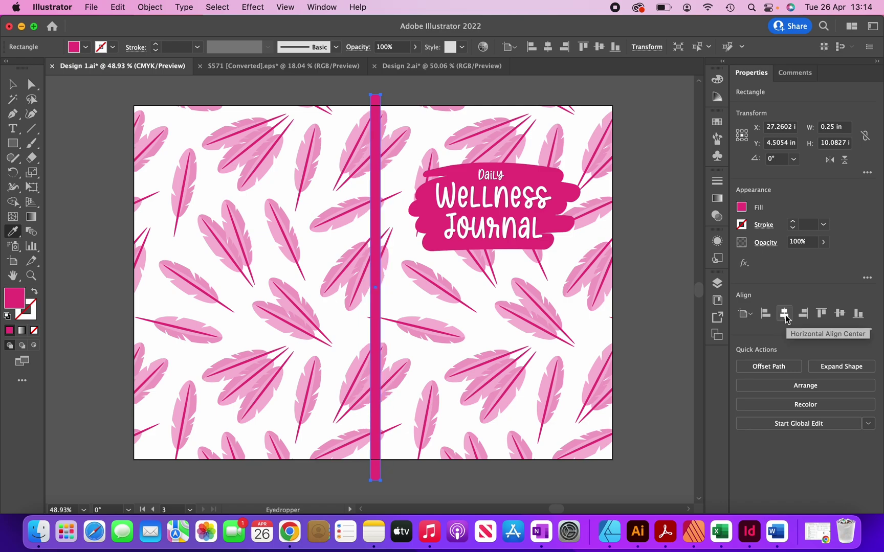
pyautogui.click(784, 314)
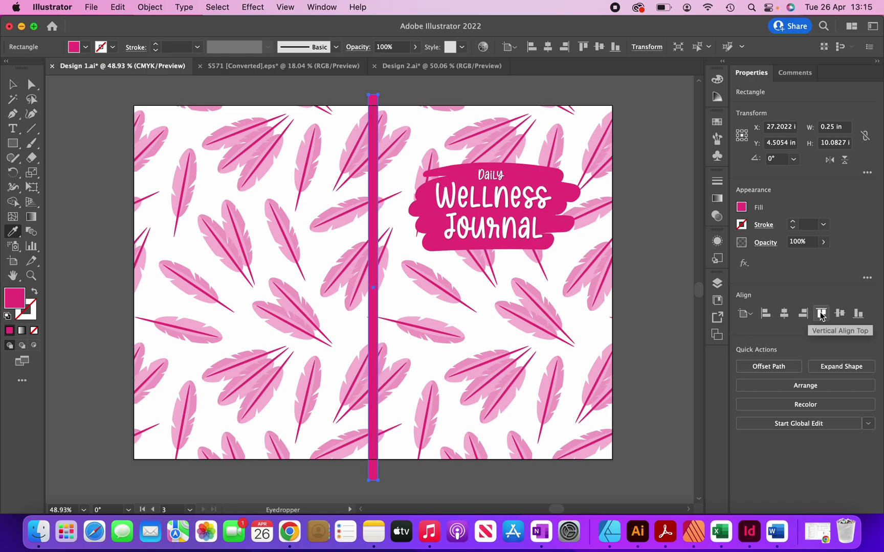
pyautogui.click(820, 316)
# Step: Shorten the spine rectangle so its lower end meets the artboard's bottom edge, and deselect it
pyautogui.press('v')
pyautogui.scroll(5, 363, 370)
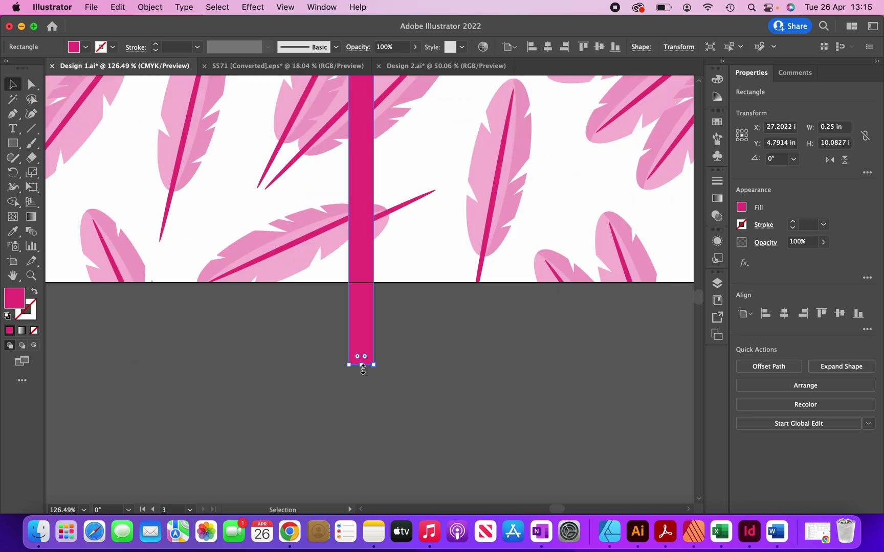
pyautogui.moveTo(363, 369); pyautogui.dragTo(363, 282)
pyautogui.scroll(-5, 384, 113)
pyautogui.click(384, 113)
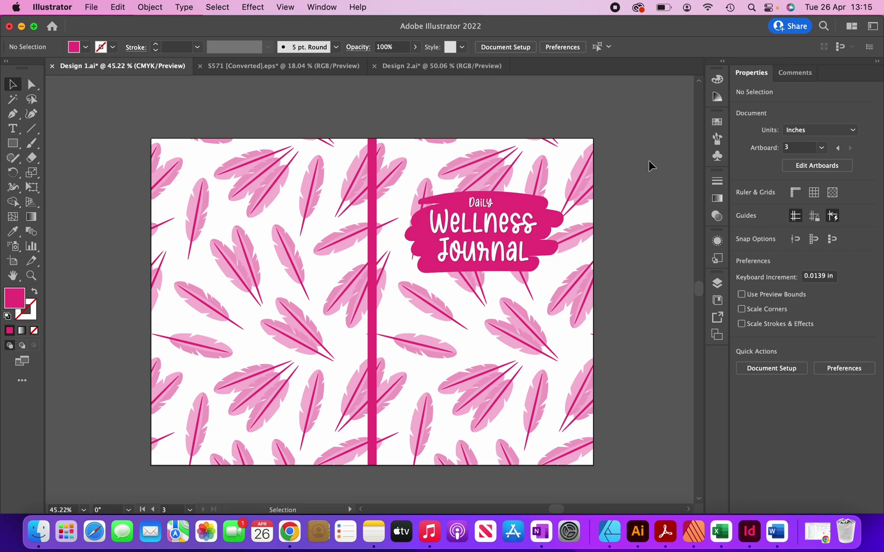
# Step: Group the back cover, spine and front cover artwork, and lower the group's opacity to 50% to check it against the template
pyautogui.moveTo(260, 99); pyautogui.dragTo(455, 215)
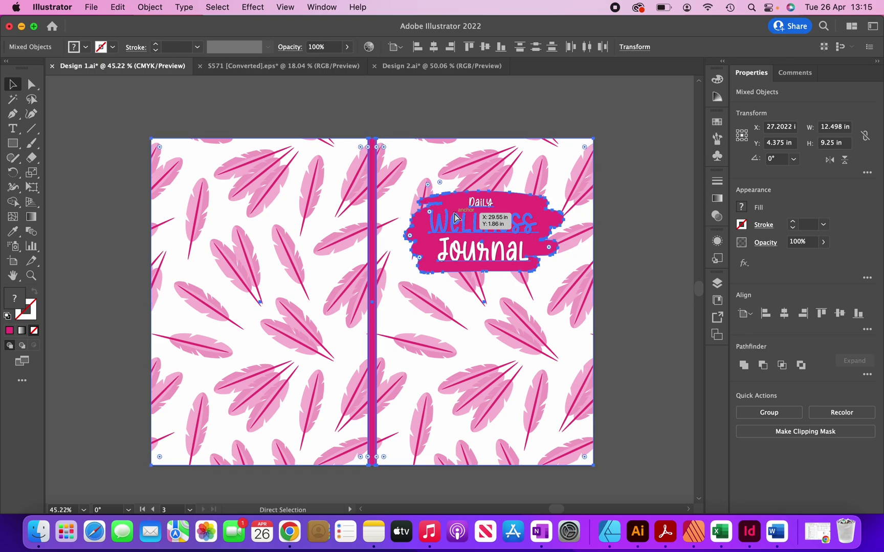
pyautogui.press('super+g')
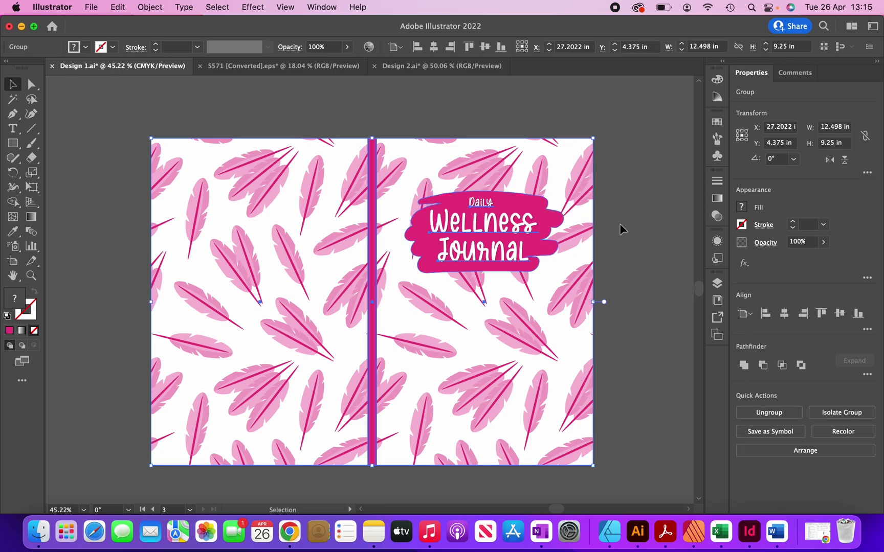
pyautogui.click(797, 241)
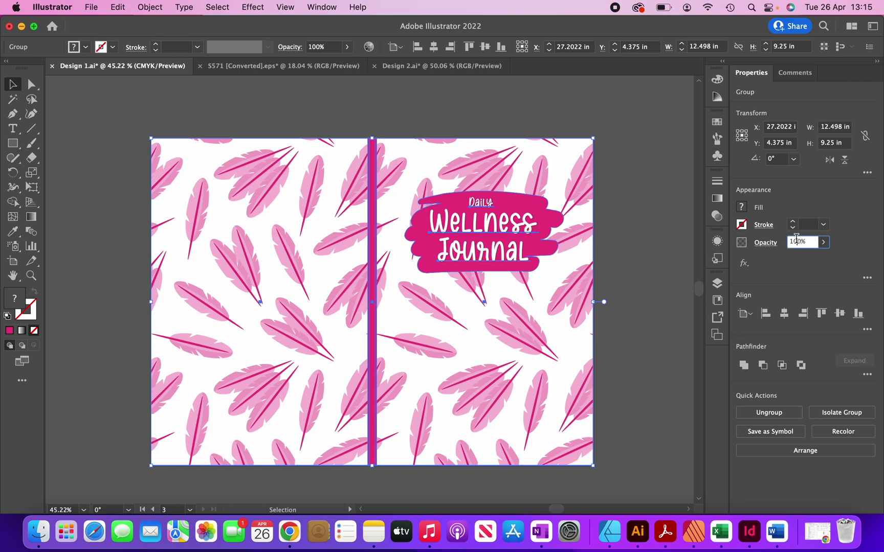
pyautogui.doubleClick(797, 241)
pyautogui.write('5')
pyautogui.write('0')
pyautogui.press('Return')
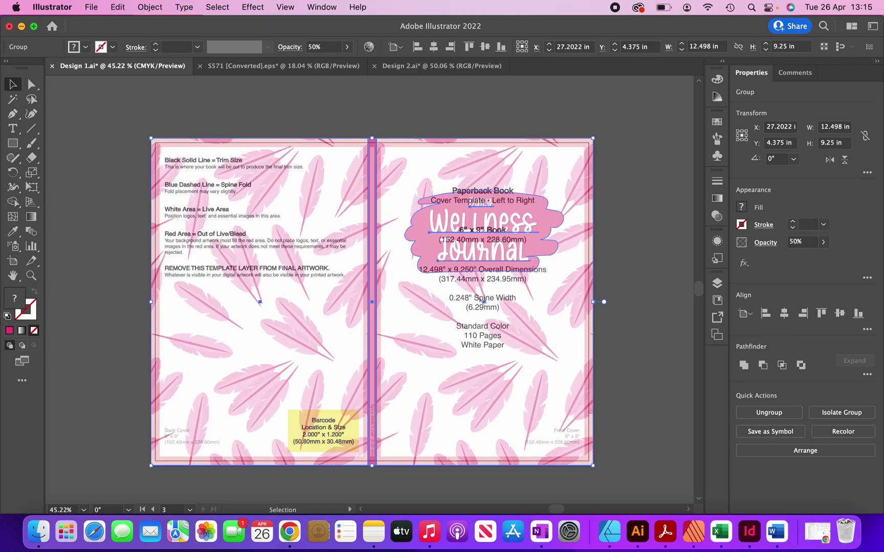
pyautogui.click(442, 102)
pyautogui.scroll(2, 504, 228)
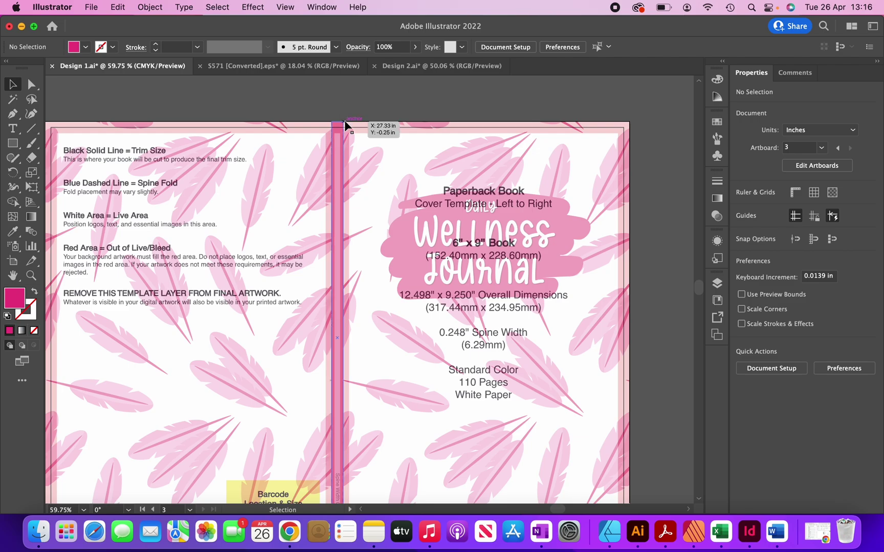
pyautogui.scroll(6, 344, 120)
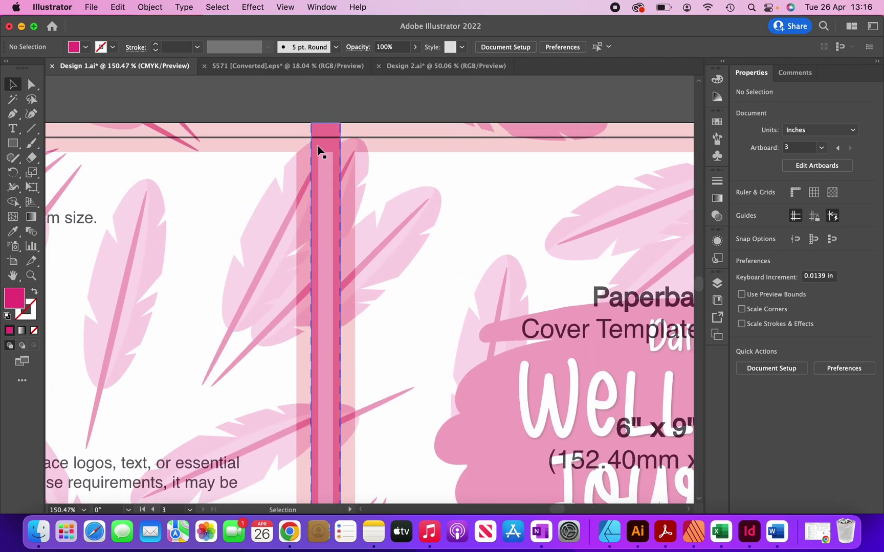
pyautogui.scroll(-8, 318, 151)
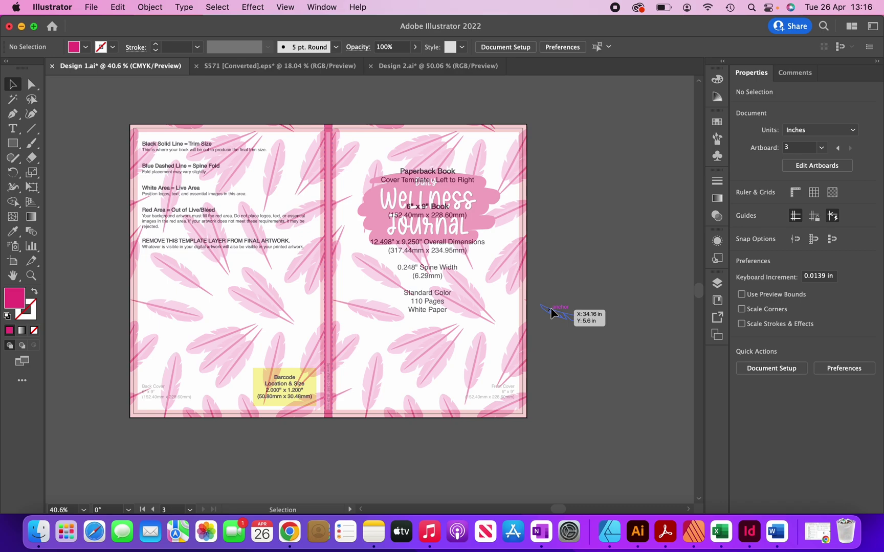
# Step: Hide the locked template image and set the cover group's opacity to 100%
pyautogui.click(717, 284)
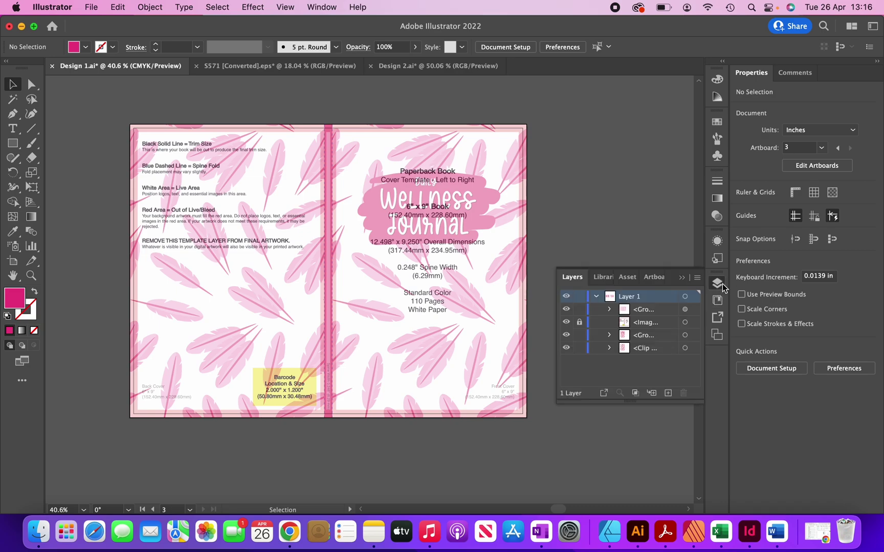
pyautogui.click(566, 324)
pyautogui.click(475, 284)
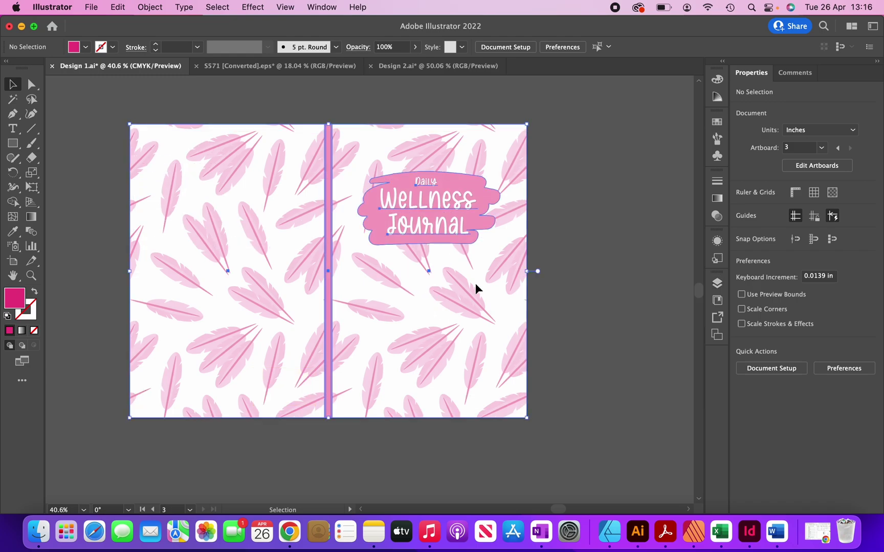
pyautogui.click(791, 244)
pyautogui.write('100')
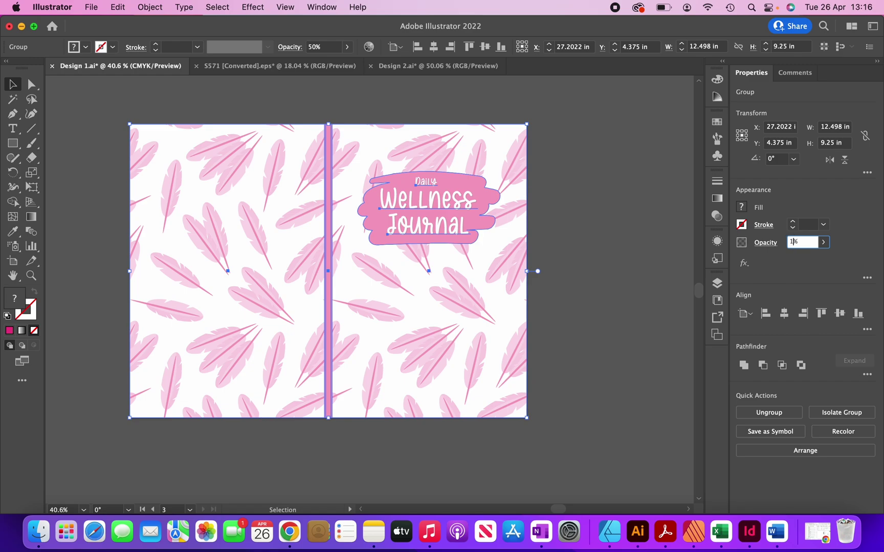
pyautogui.press('Return')
pyautogui.click(601, 191)
# Step: Duplicate Artboard 3 with its cover artwork directly below the original, leaving hidden and locked objects behind
pyautogui.scroll(-3, 602, 191)
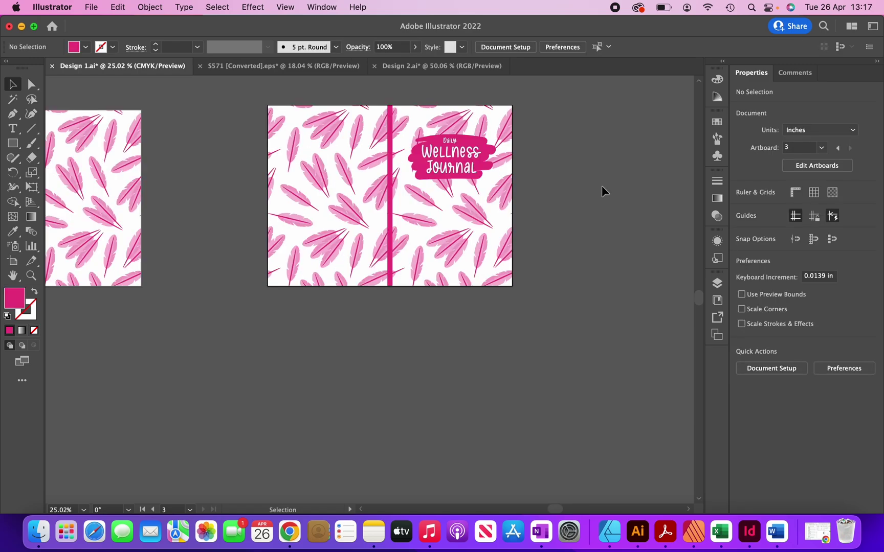
pyautogui.click(503, 47)
pyautogui.click(545, 172)
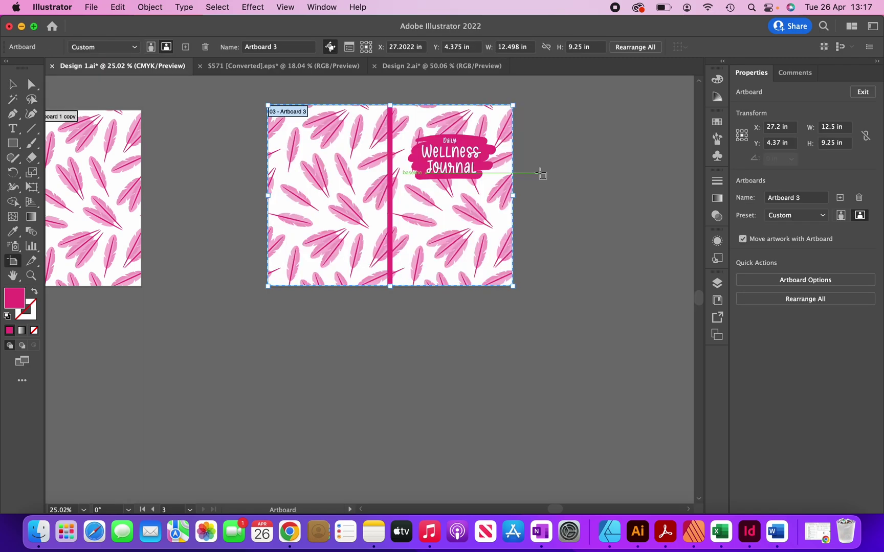
pyautogui.moveTo(400, 218); pyautogui.dragTo(399, 431)
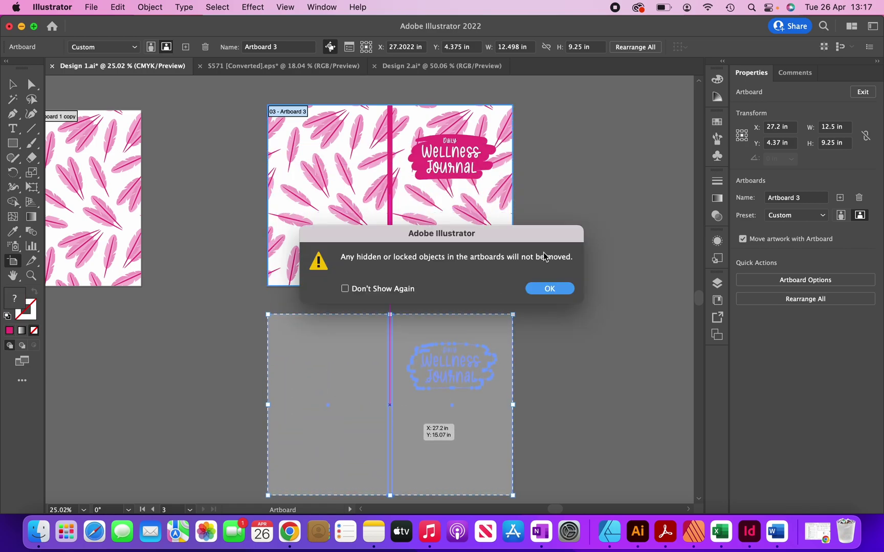
pyautogui.click(553, 289)
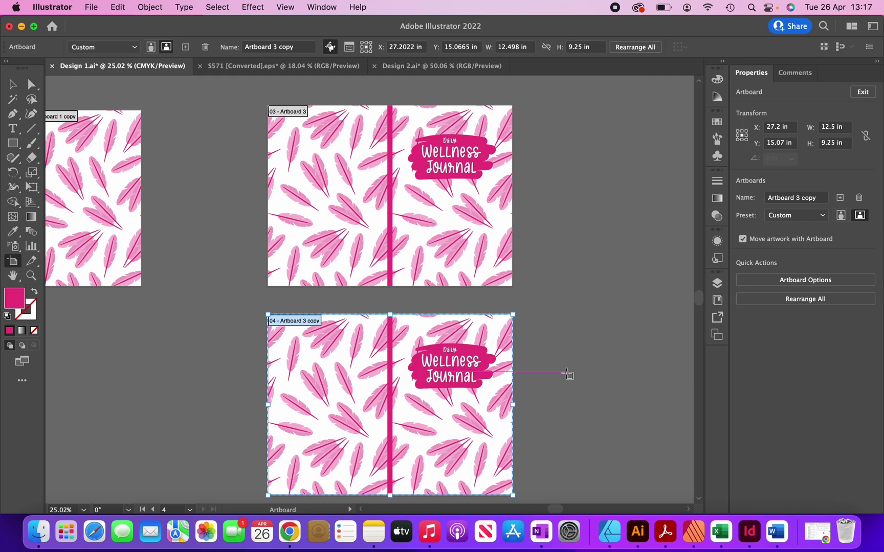
pyautogui.click(14, 85)
# Step: Rasterize the duplicated cover group in CMYK at High (300 ppi) with a white background, and deselect it
pyautogui.scroll(3, 326, 264)
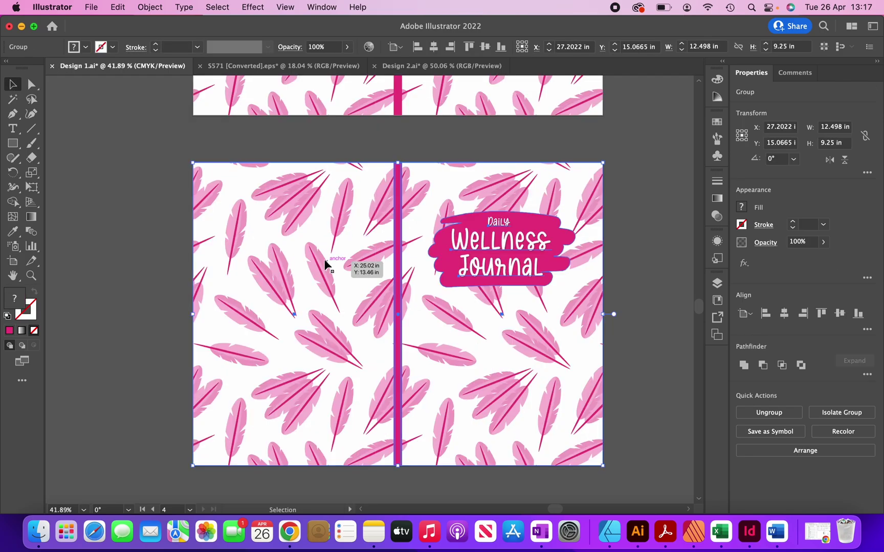
pyautogui.click(149, 7)
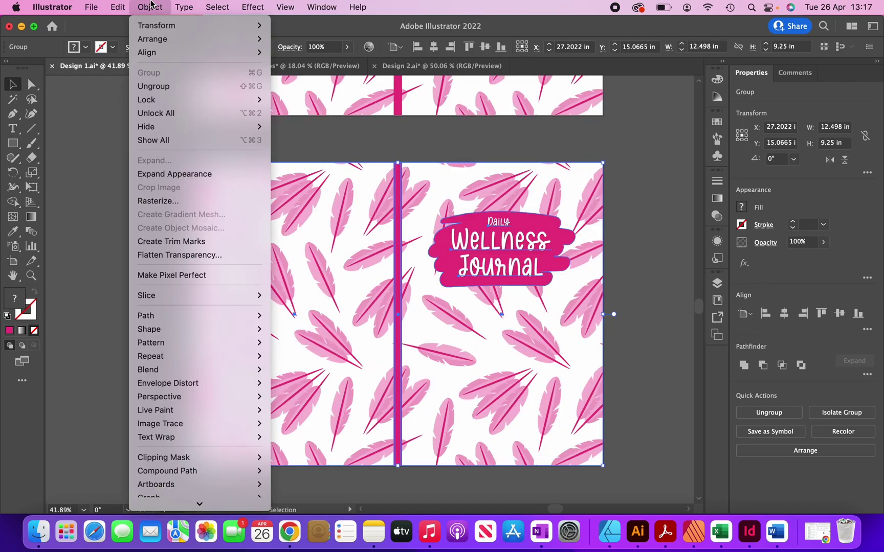
pyautogui.click(182, 205)
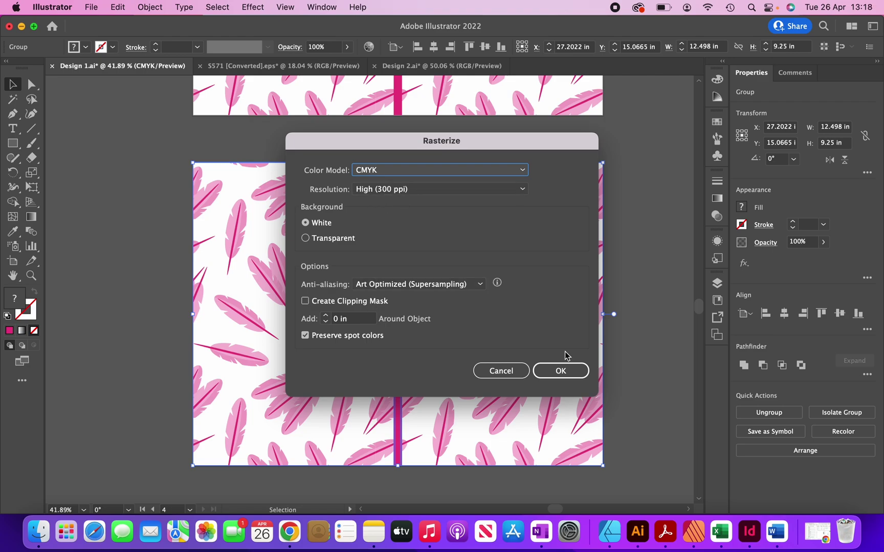
pyautogui.click(562, 371)
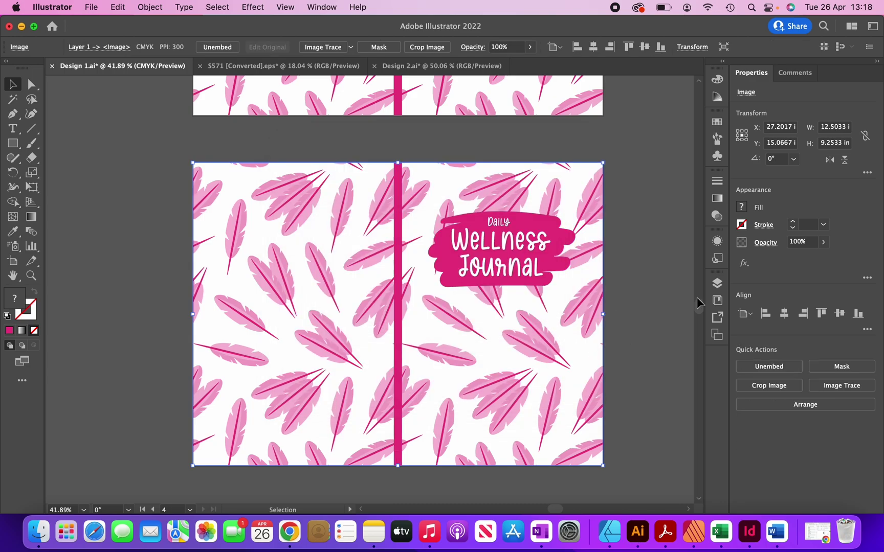
pyautogui.click(660, 304)
pyautogui.click(434, 326)
pyautogui.press('super+shift+a')
pyautogui.scroll(-1, 223, 218)
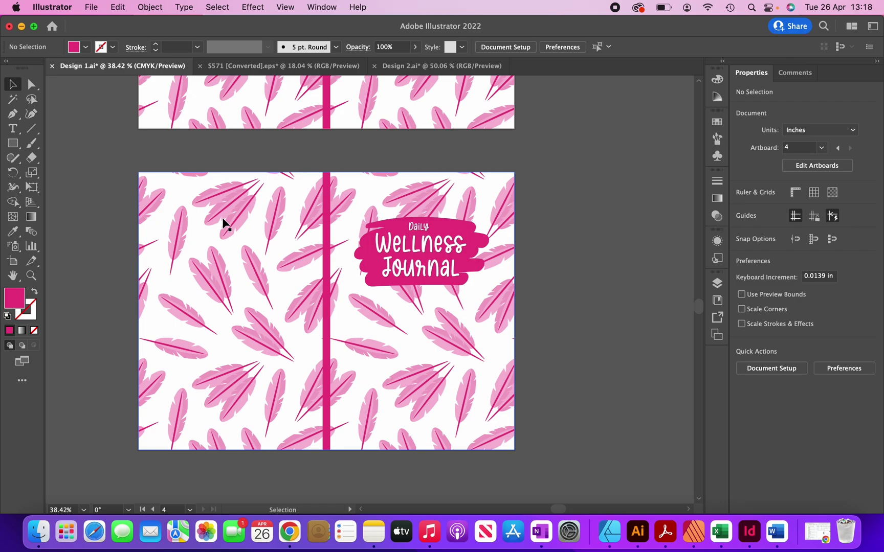
# Step: Save only artboard 4 to the Desktop as the Adobe PDF "Design 1.pdf", using the Illustrator Default preset
pyautogui.click(97, 7)
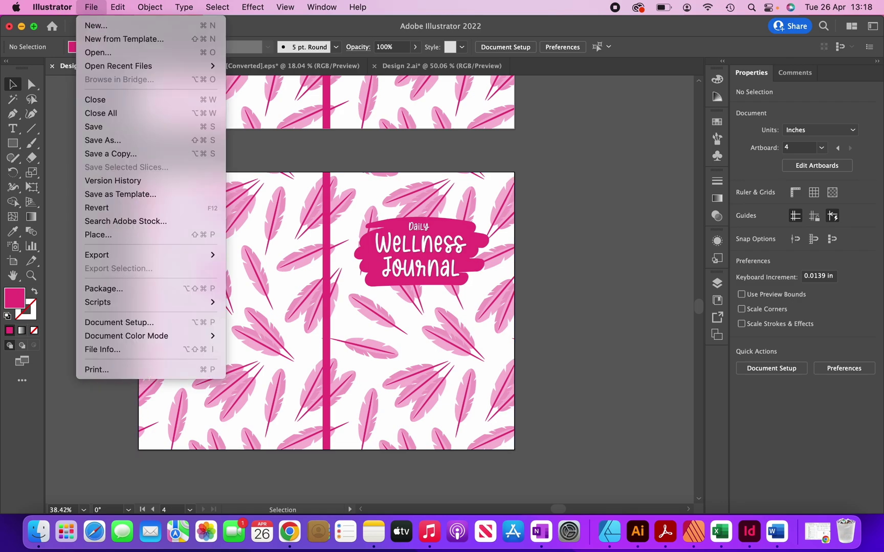
pyautogui.click(137, 143)
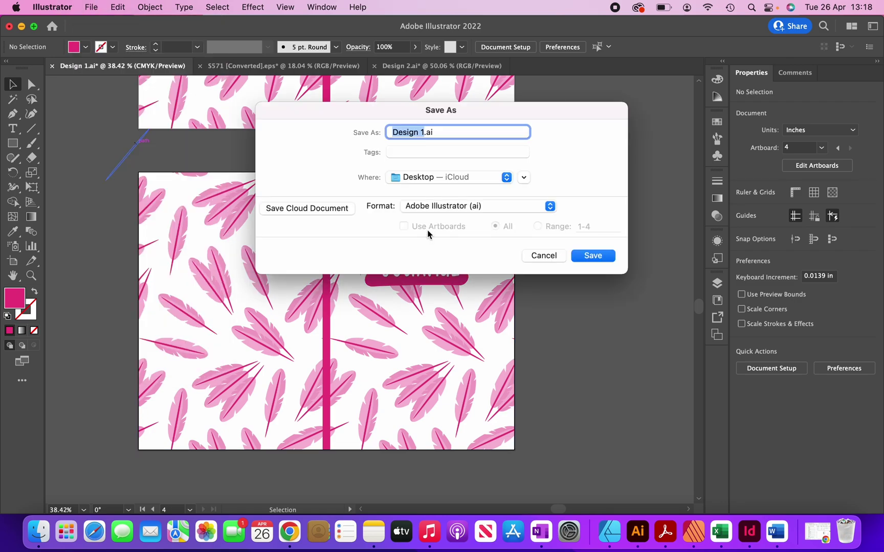
pyautogui.click(436, 210)
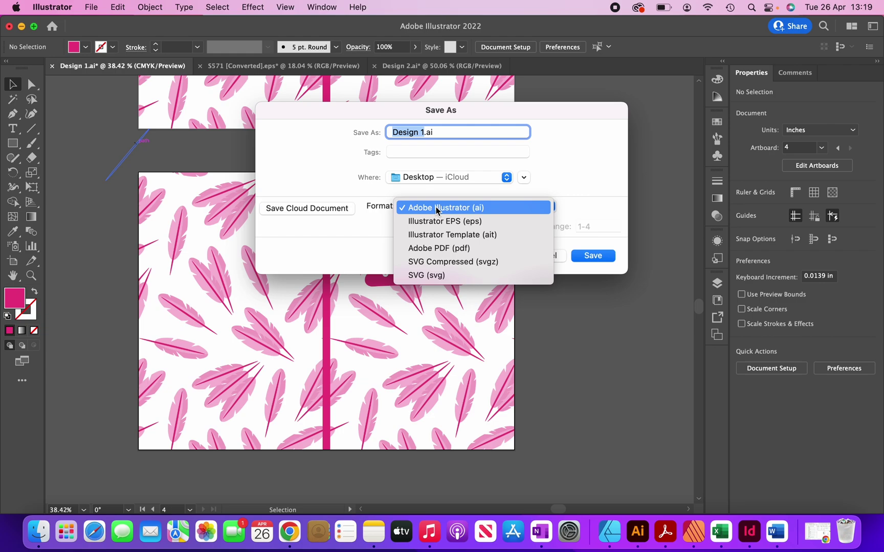
pyautogui.click(439, 248)
pyautogui.click(537, 226)
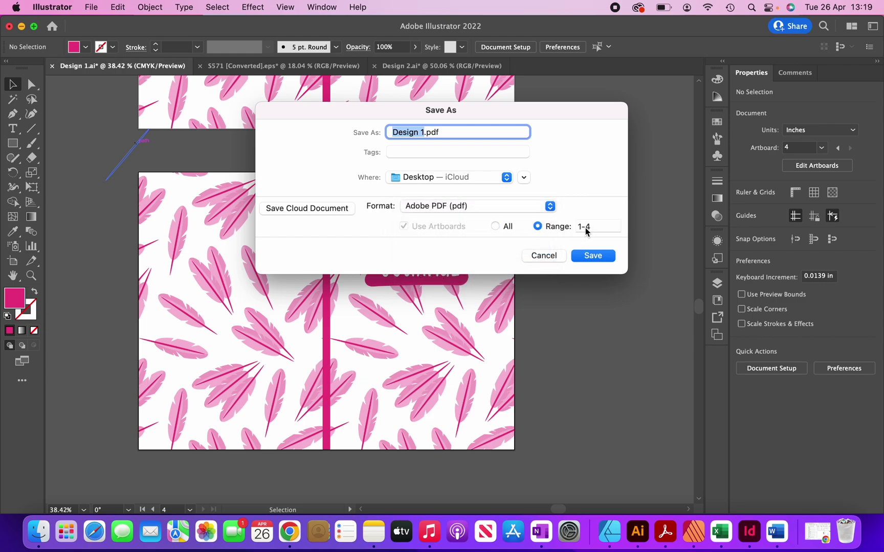
pyautogui.click(585, 227)
pyautogui.moveTo(597, 227); pyautogui.dragTo(565, 229)
pyautogui.write('4')
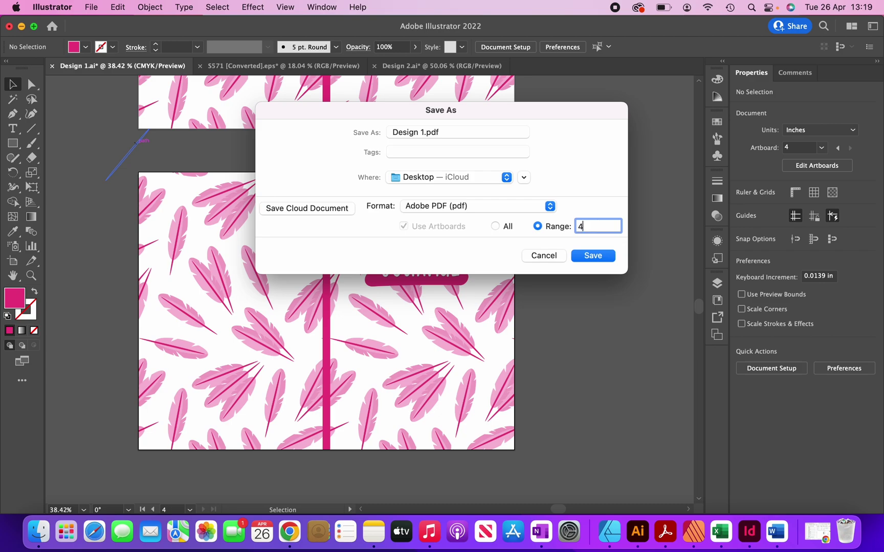
pyautogui.click(603, 258)
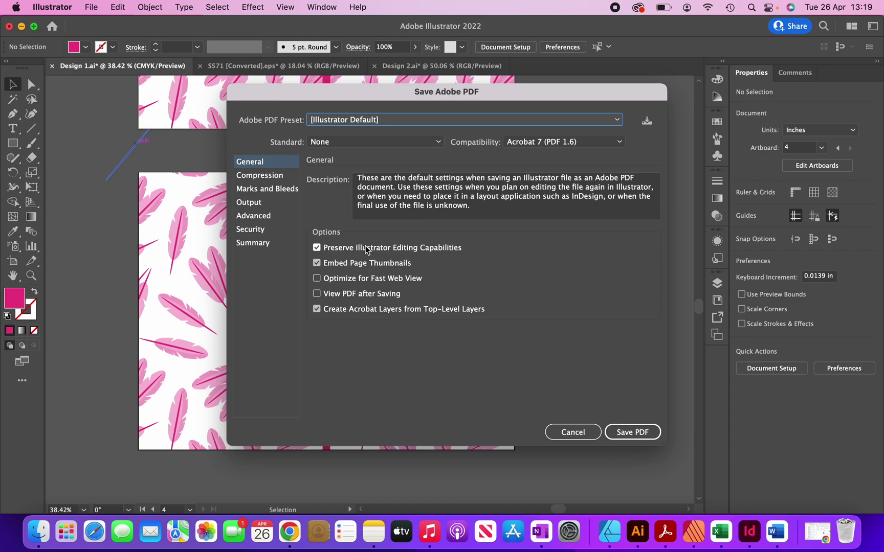
pyautogui.click(638, 433)
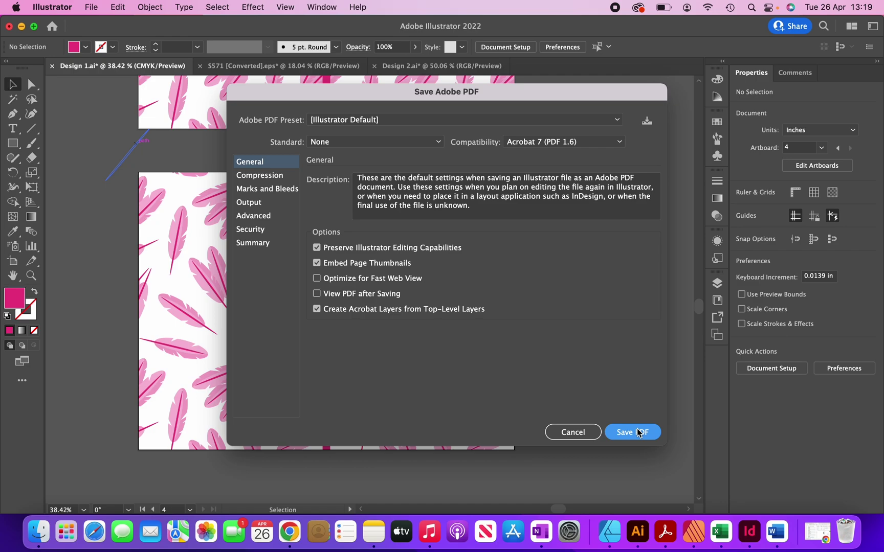